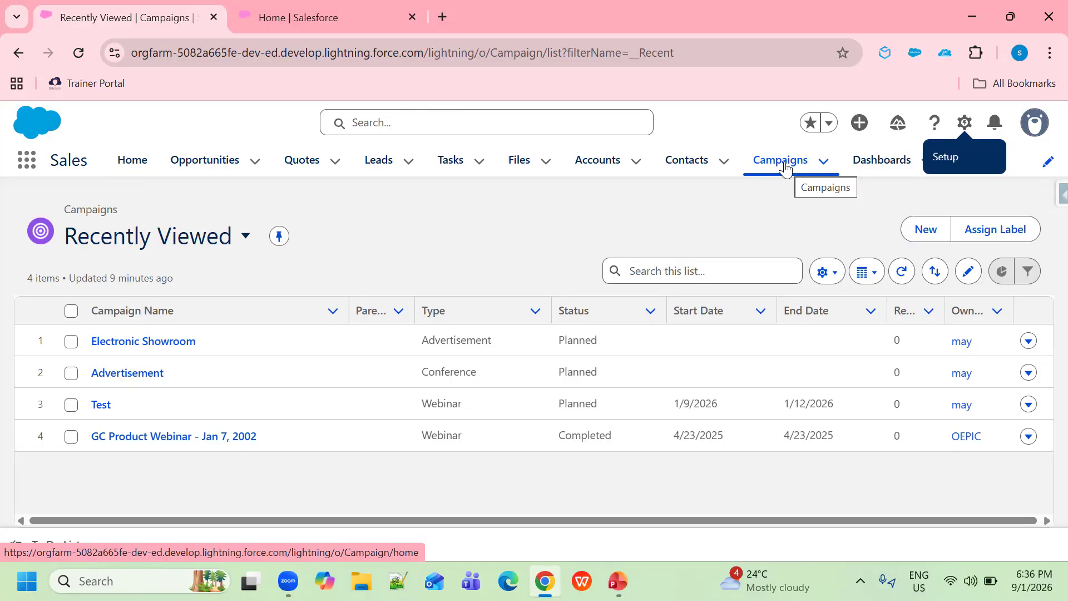
# Start a new campaign named 'Car webinar', correcting the typo, and mark it Active
pyautogui.click(929, 233)
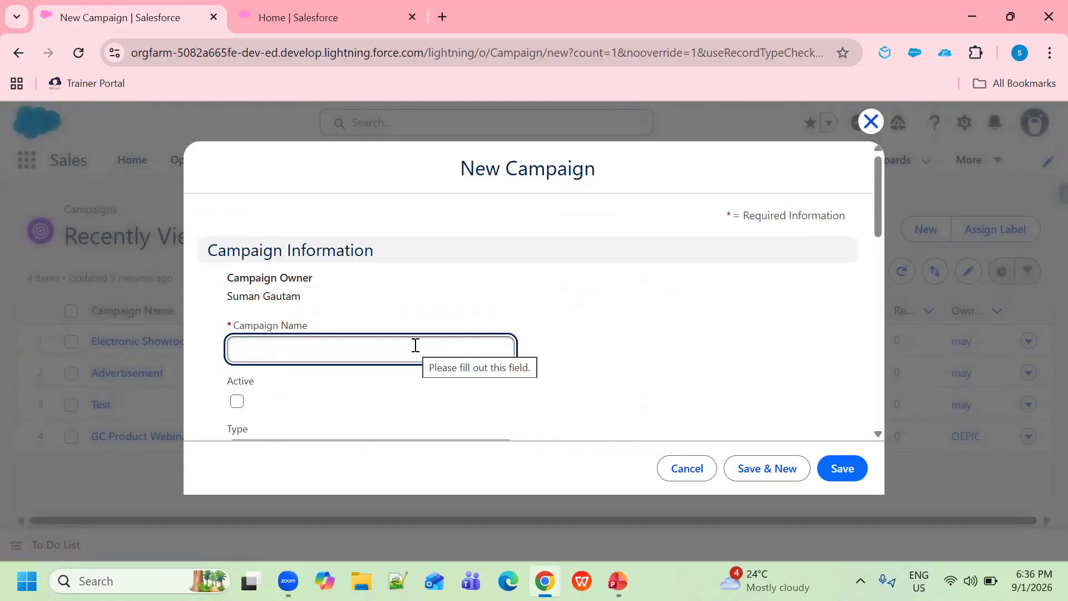
pyautogui.write('Ca')
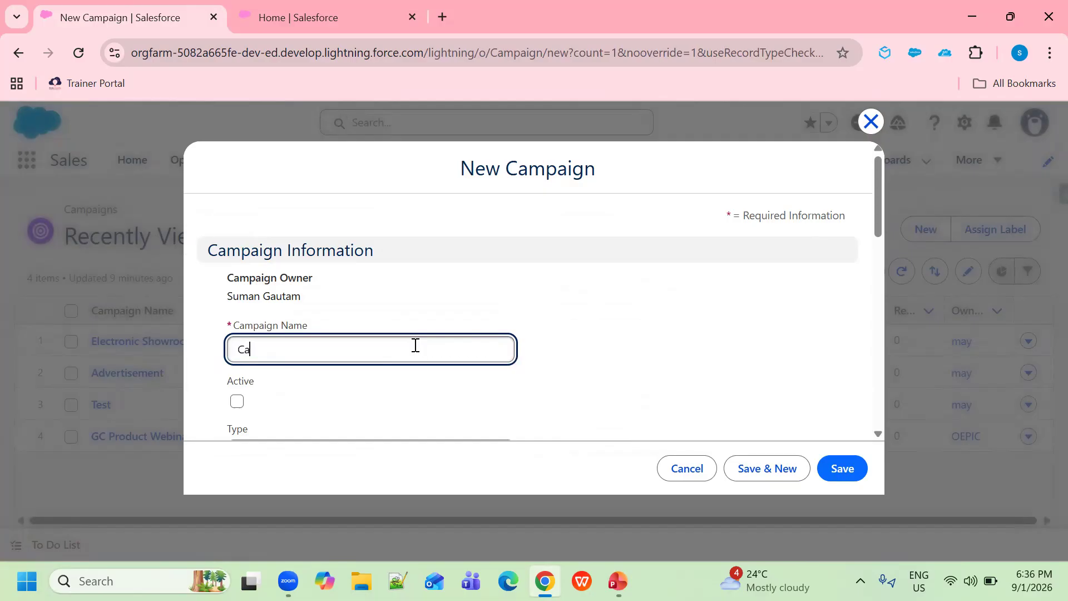
pyautogui.write('r we')
pyautogui.write('b')
pyautogui.write('ni')
pyautogui.write('nar')
pyautogui.click(282, 350)
pyautogui.press('BackSpace')
pyautogui.click(238, 404)
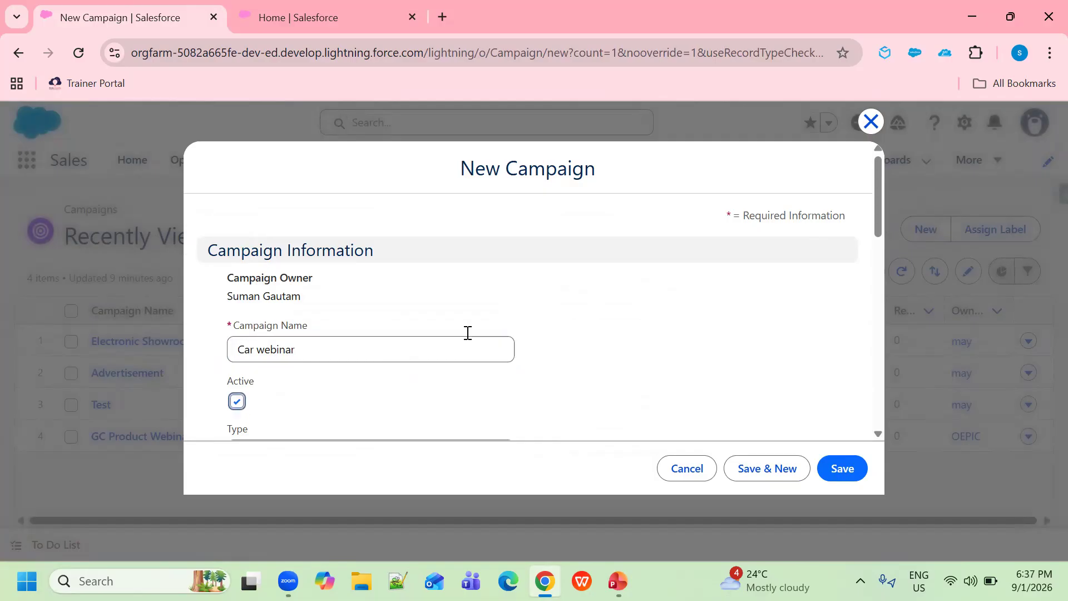
# Set the campaign type to Webinar and keep its status Planned
pyautogui.scroll(-3, 475, 335)
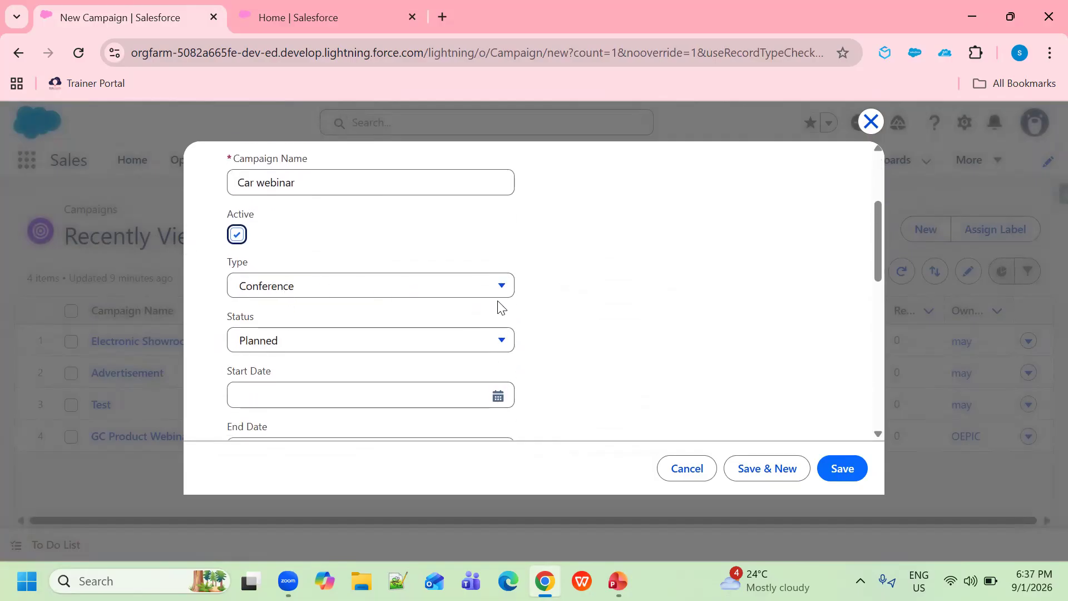
pyautogui.click(502, 288)
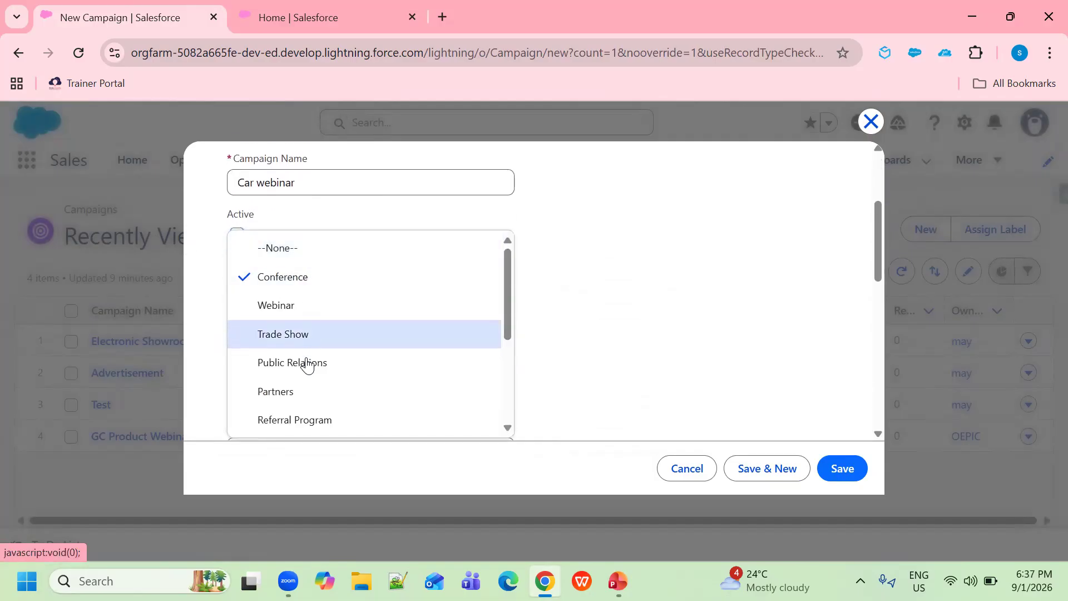
pyautogui.click(278, 310)
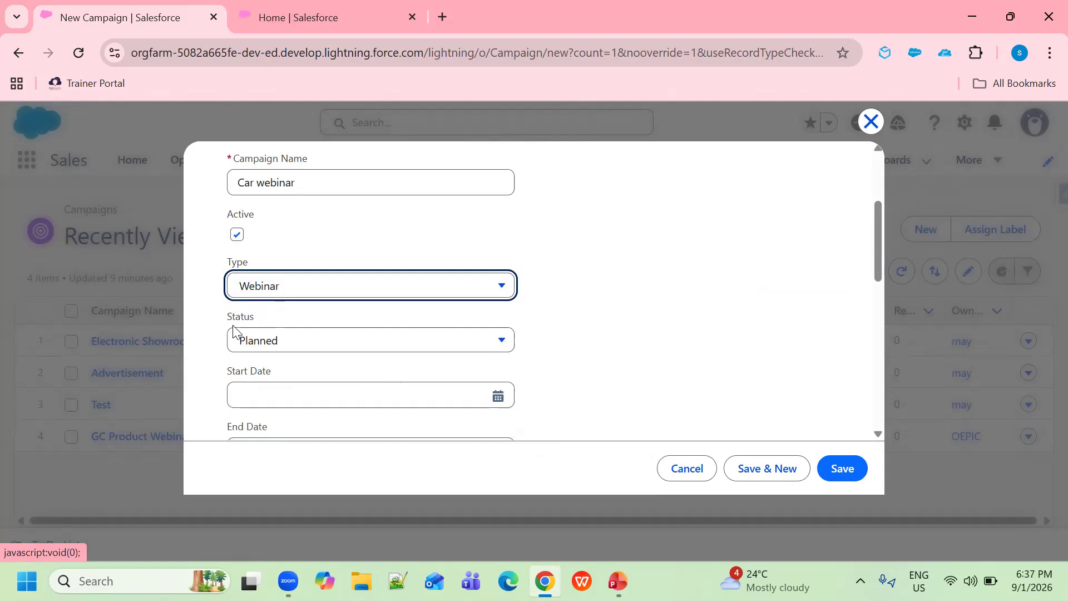
pyautogui.click(493, 354)
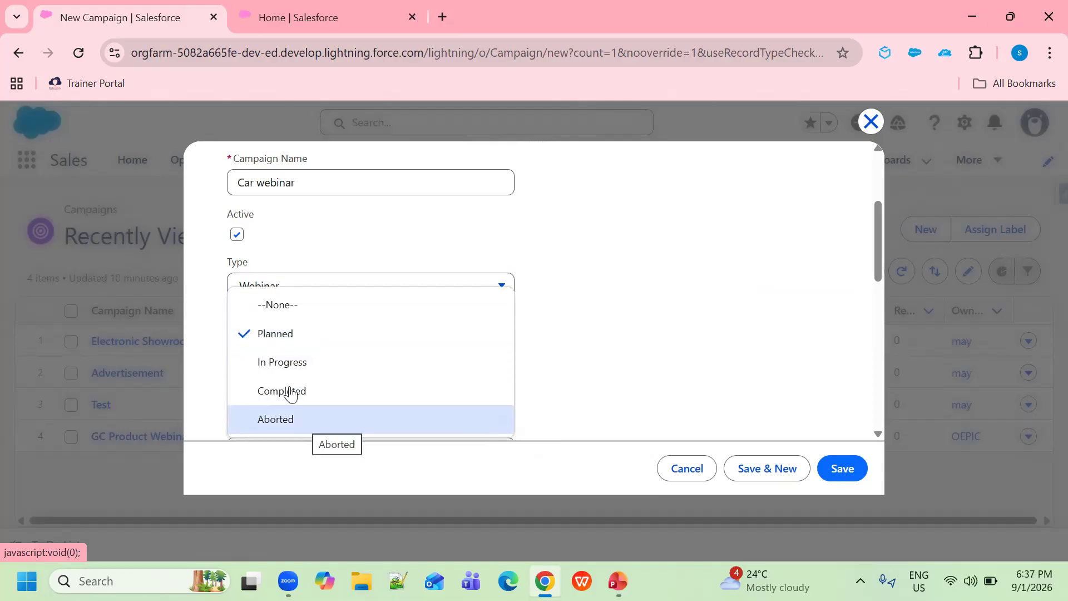
pyautogui.click(283, 346)
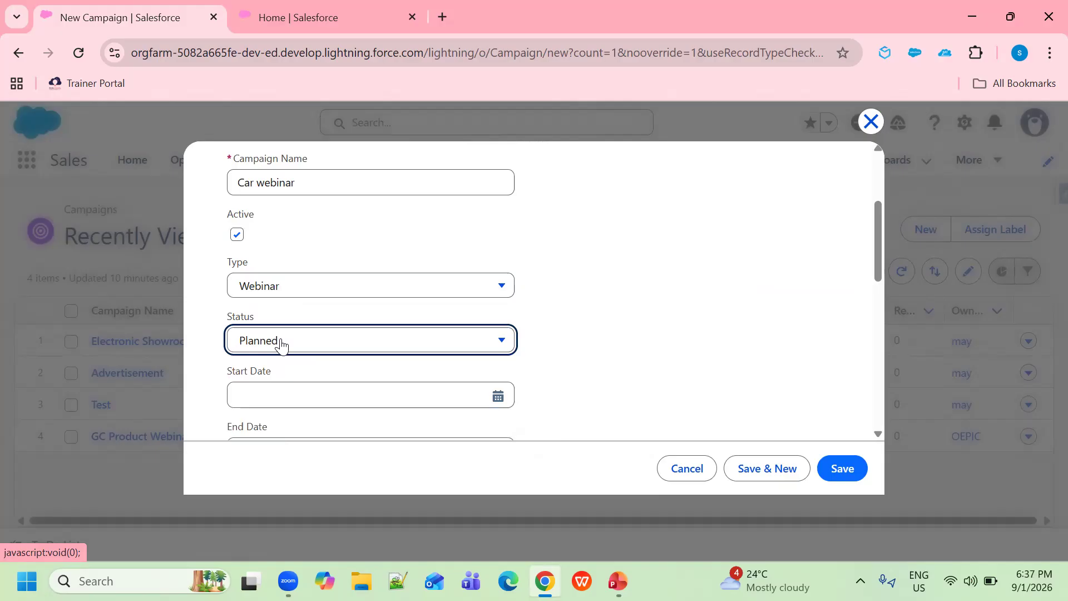
# Give the campaign start date 1/9/2026 and end date 1/12/2026, then save it
pyautogui.scroll(-3, 586, 369)
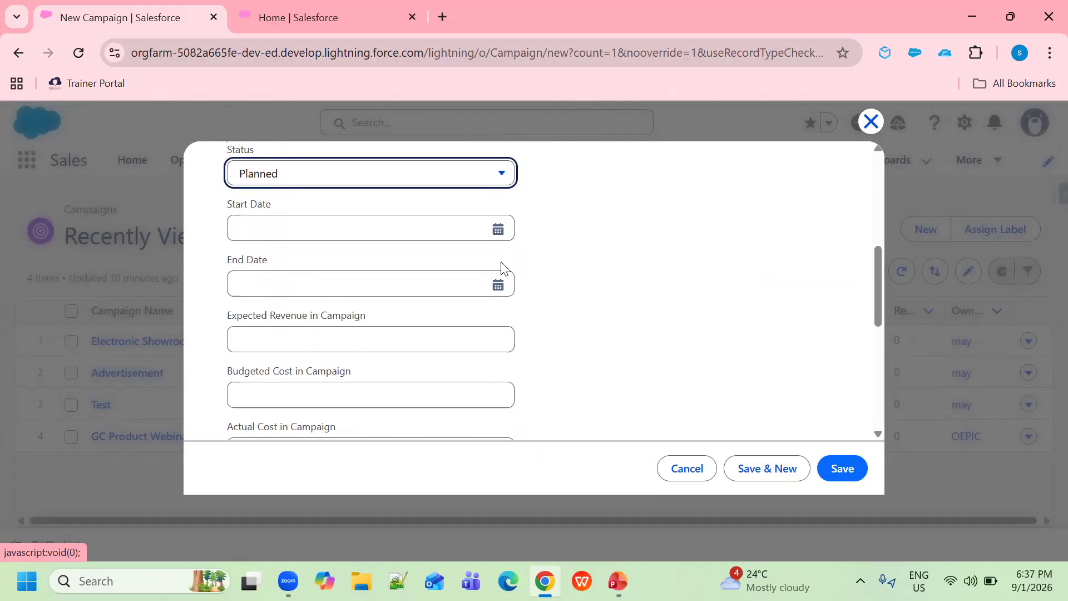
pyautogui.click(496, 229)
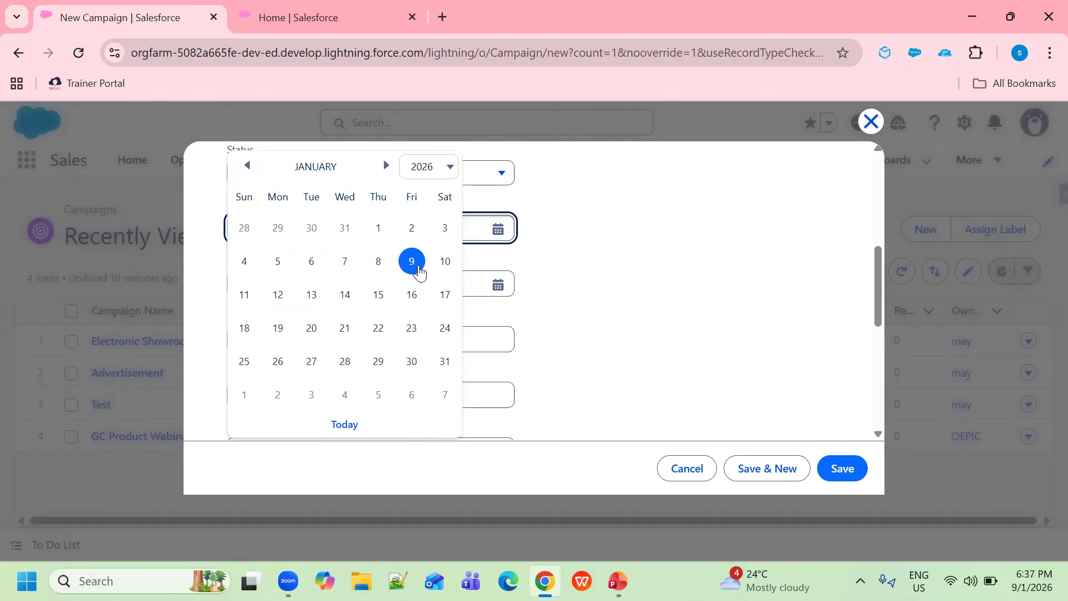
pyautogui.click(417, 269)
pyautogui.click(483, 282)
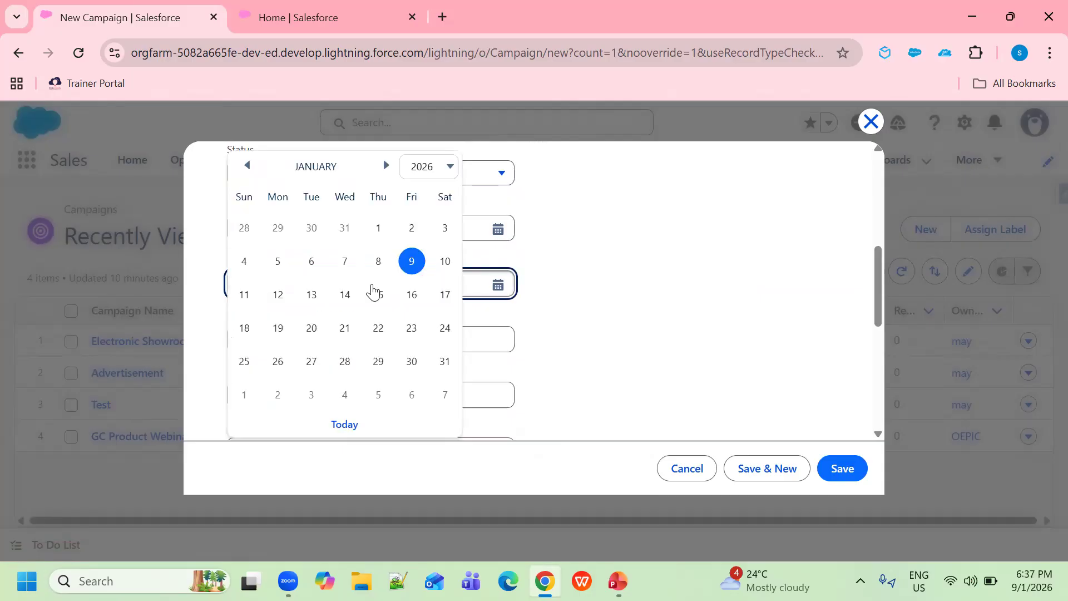
pyautogui.click(278, 295)
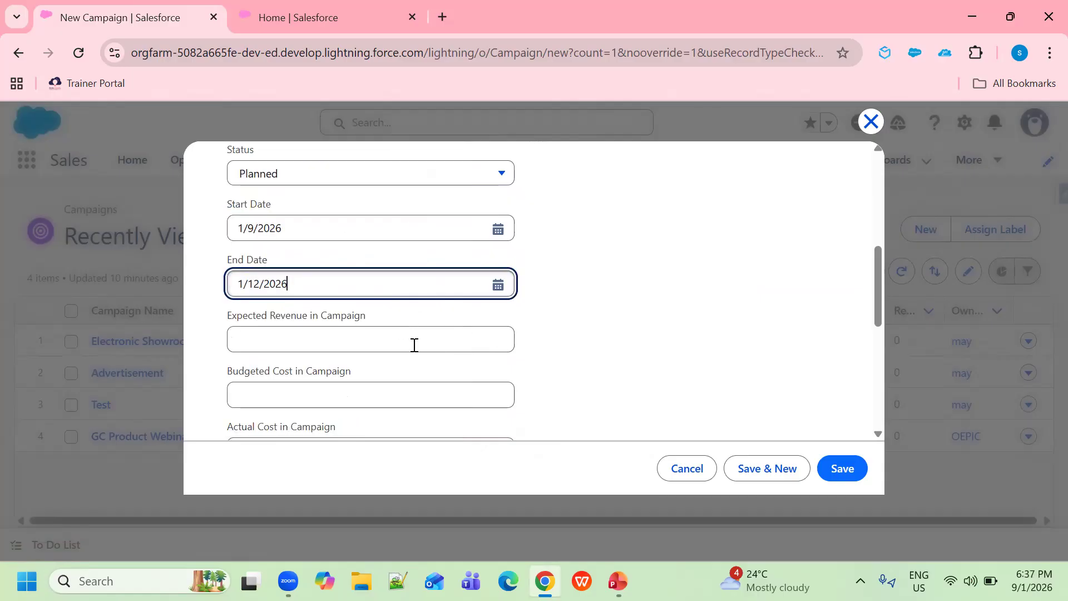
pyautogui.scroll(-3, 413, 356)
pyautogui.scroll(5, 414, 362)
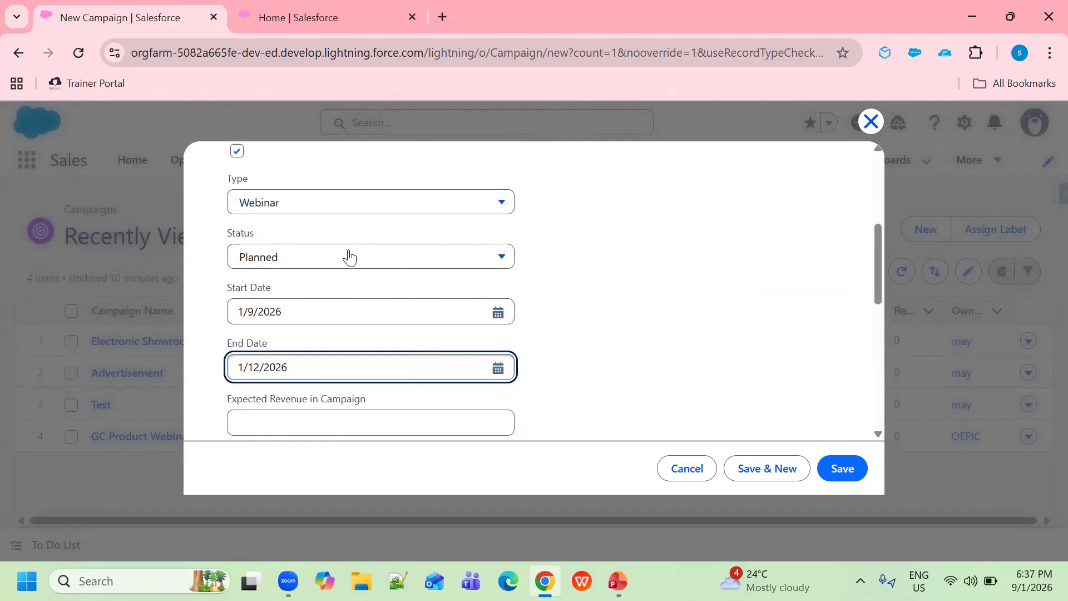
pyautogui.scroll(5, 348, 256)
pyautogui.scroll(-10, 436, 322)
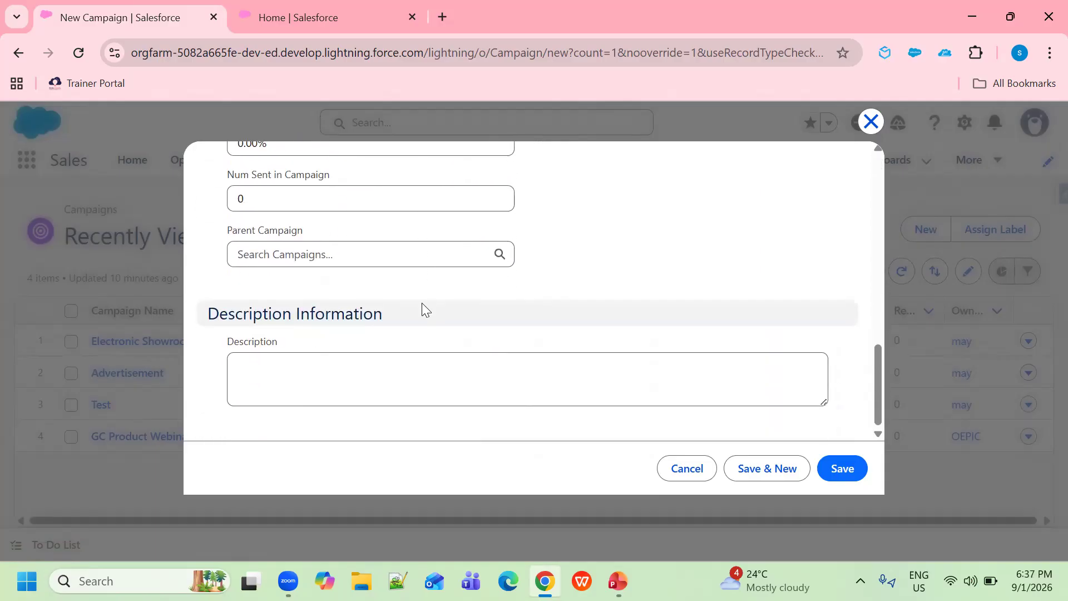
pyautogui.click(849, 469)
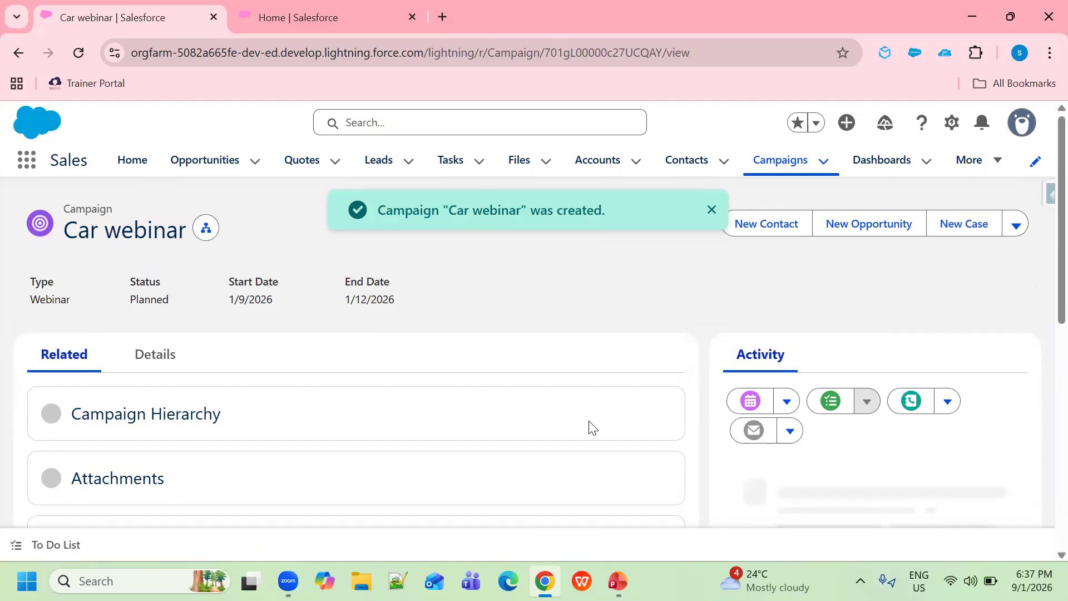
# Scroll the Car webinar record page down to its empty Campaign Members list
pyautogui.scroll(-3, 537, 390)
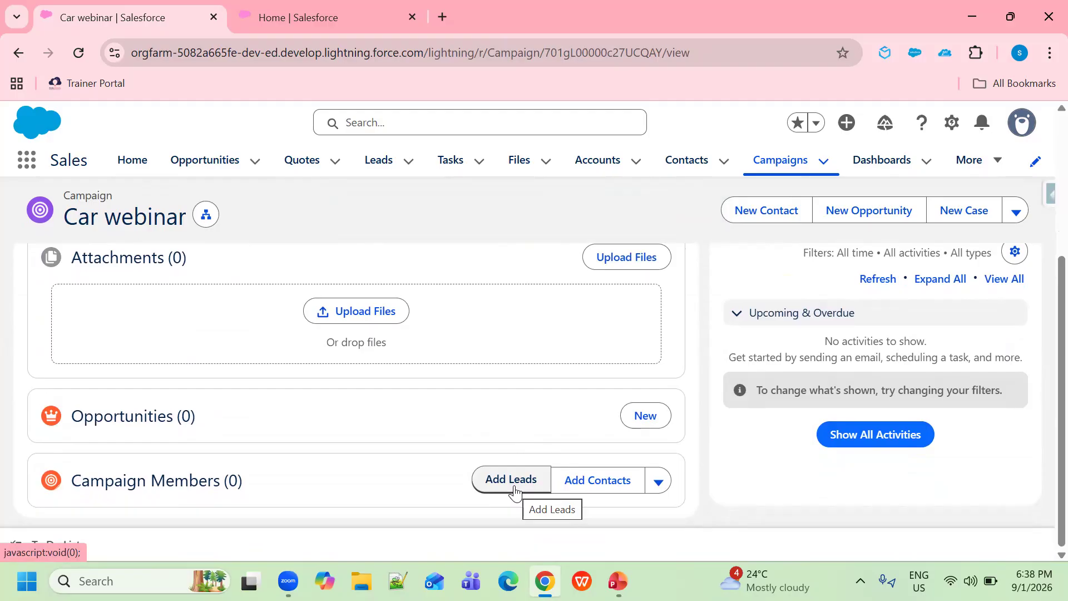
# Open Add Leads for the Car webinar campaign and bring up the lead search suggestions
pyautogui.click(515, 489)
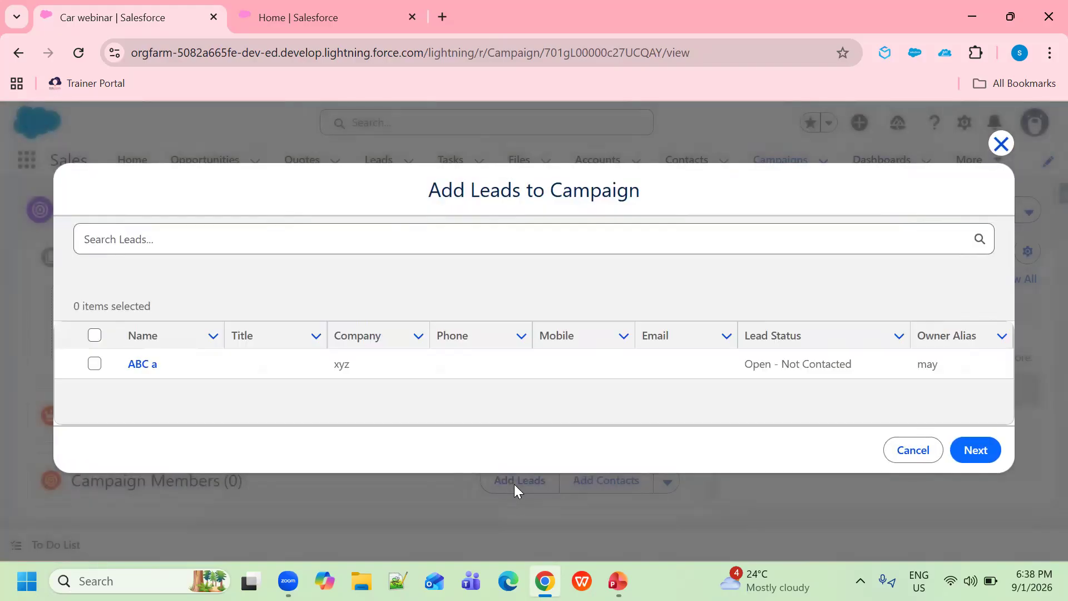
pyautogui.click(221, 237)
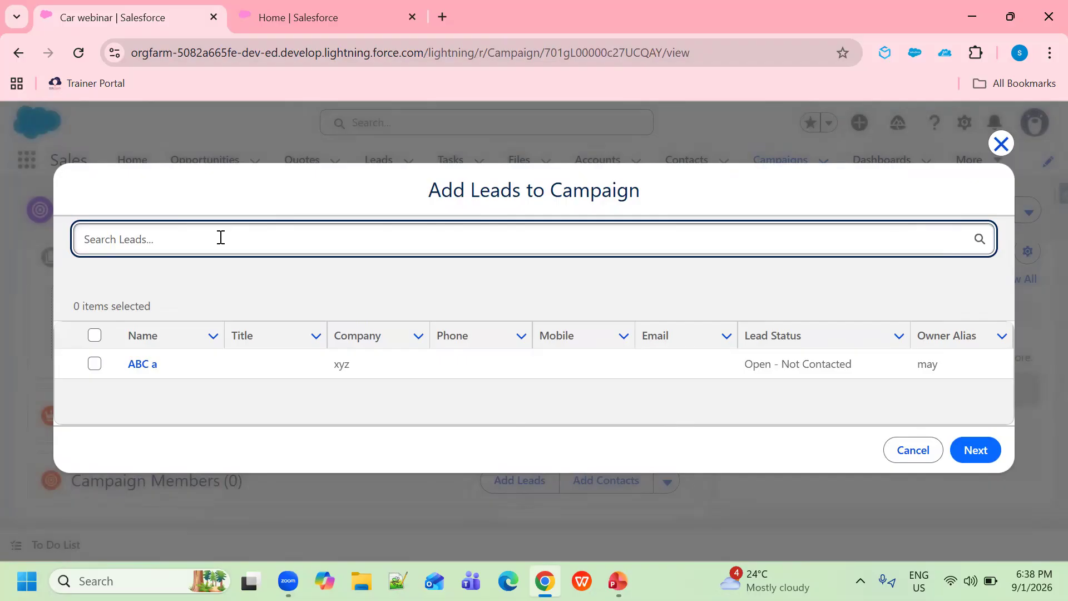
pyautogui.click(220, 238)
# Start a new lead with salutation Mr. and enter the lead's first and last name
pyautogui.click(158, 309)
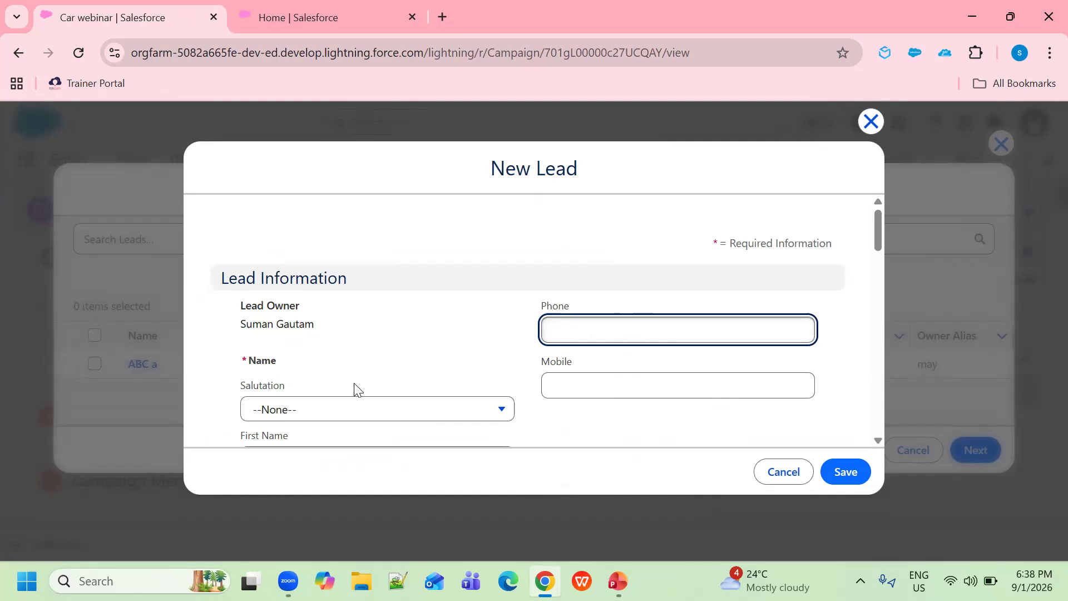
pyautogui.scroll(-1, 470, 397)
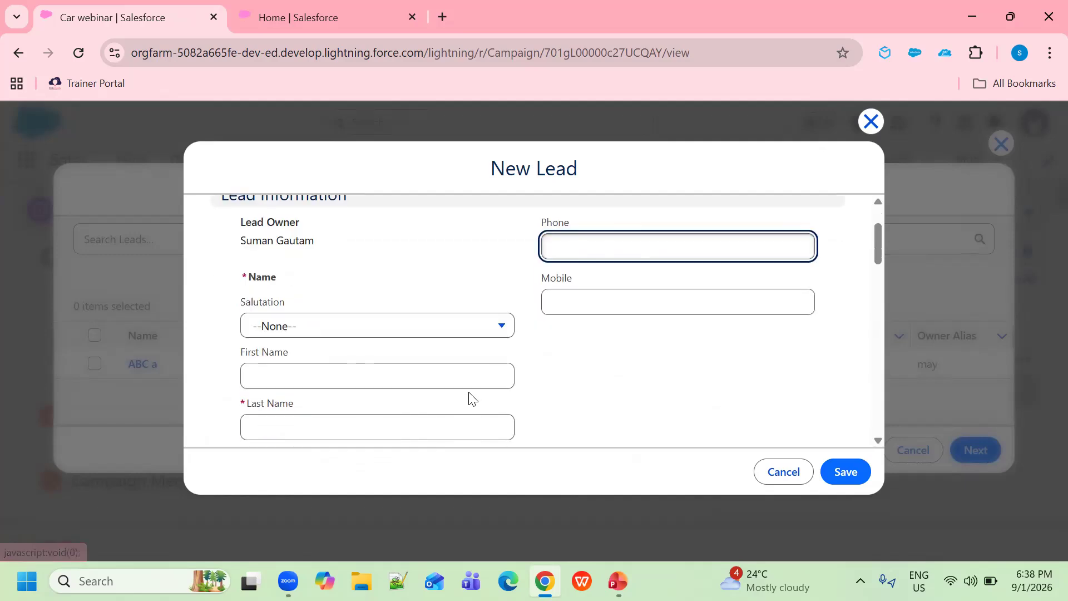
pyautogui.click(500, 326)
pyautogui.click(288, 282)
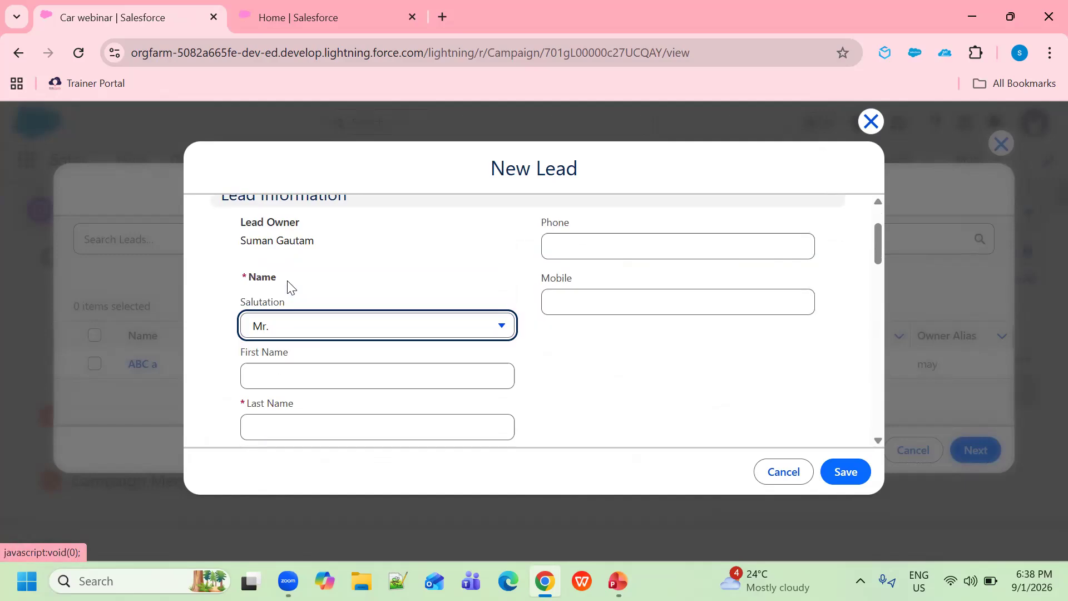
pyautogui.scroll(-1, 375, 306)
pyautogui.click(315, 293)
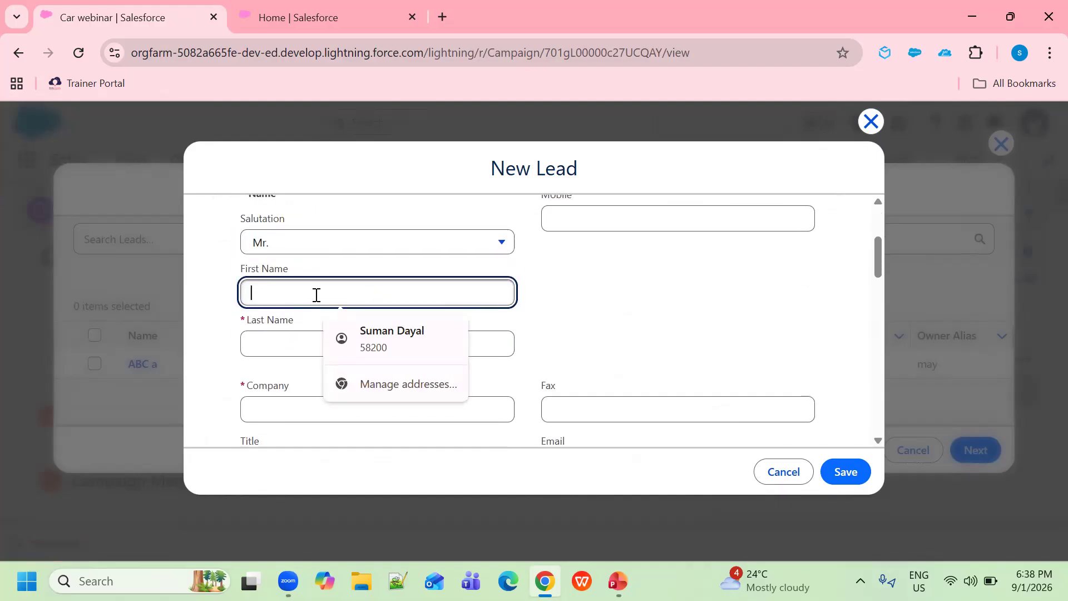
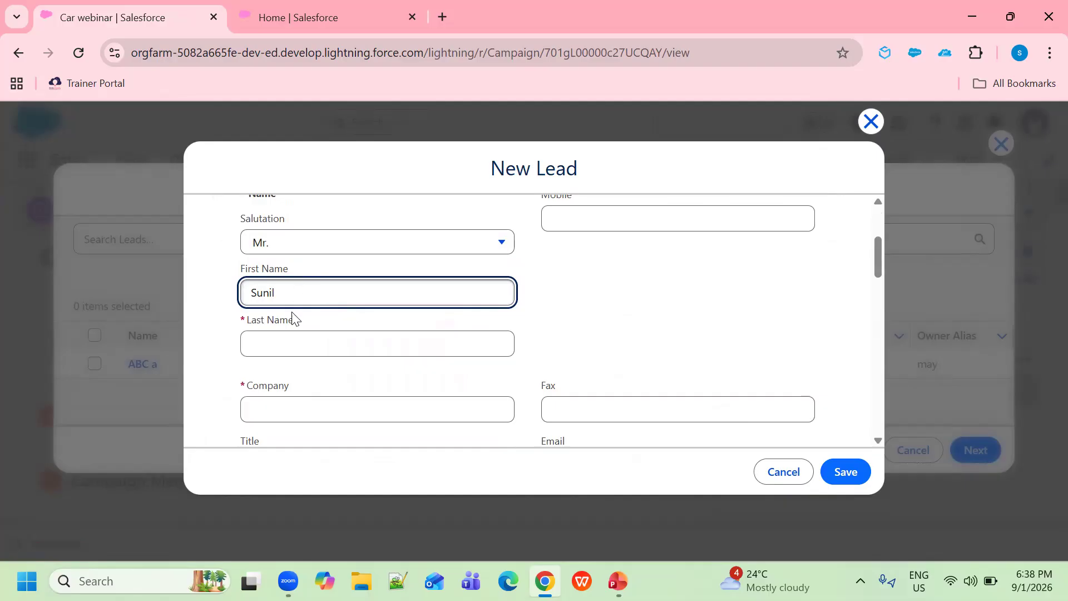
pyautogui.click(302, 347)
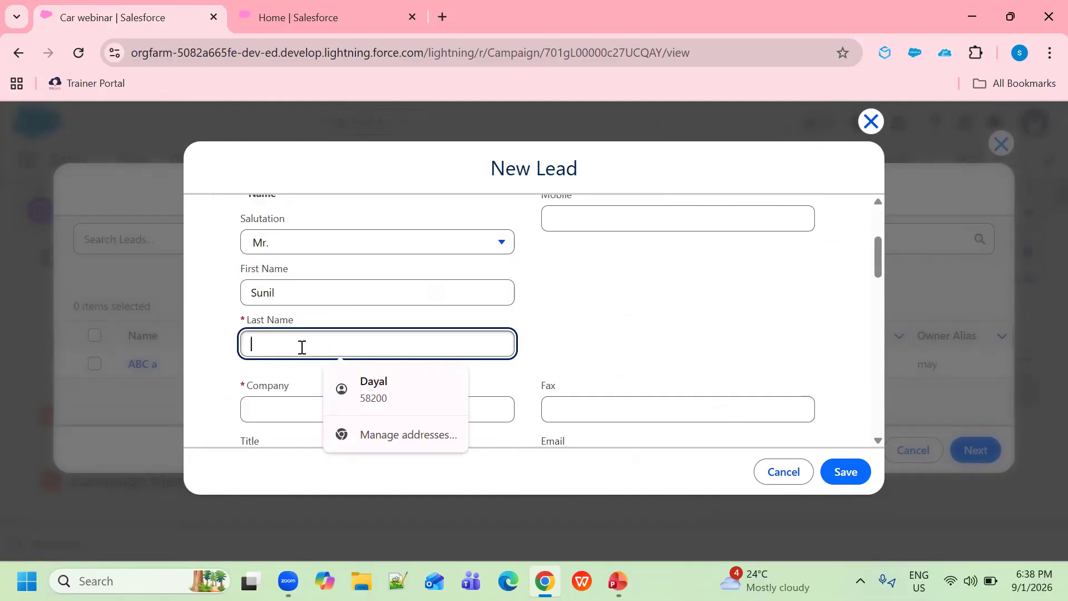
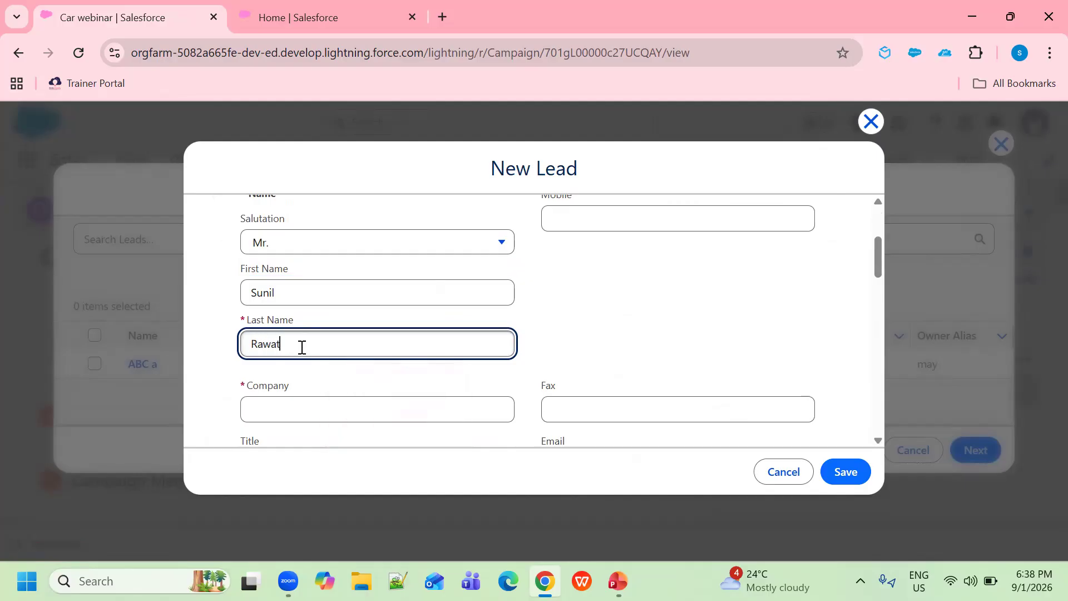
# Enter 'MVN company' as the lead's company and set Lead Source to Web
pyautogui.scroll(-2, 307, 372)
pyautogui.click(311, 326)
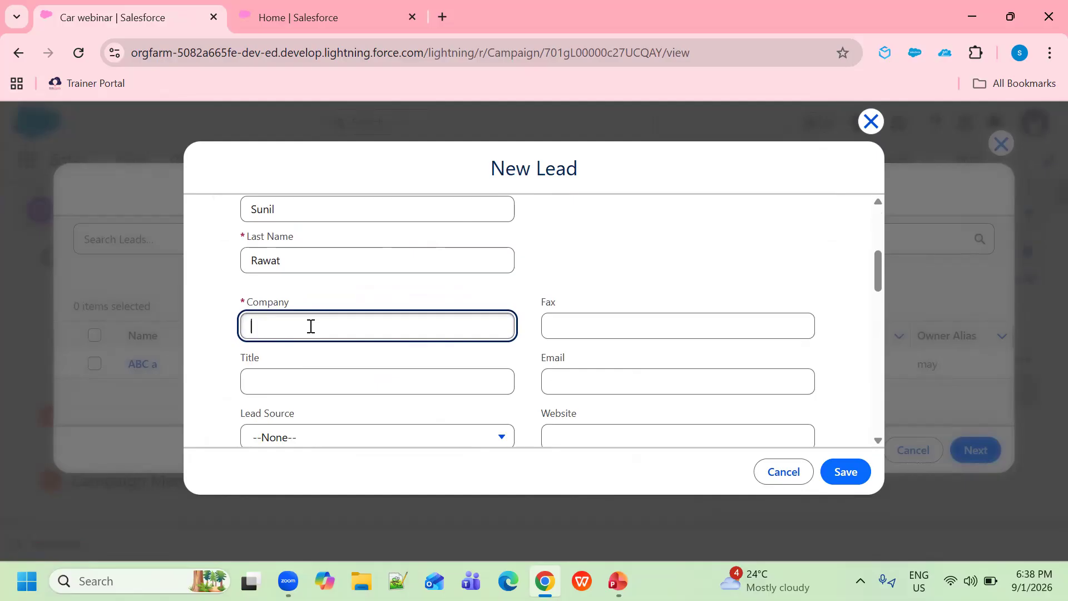
pyautogui.write('MVN company')
pyautogui.scroll(-1, 338, 348)
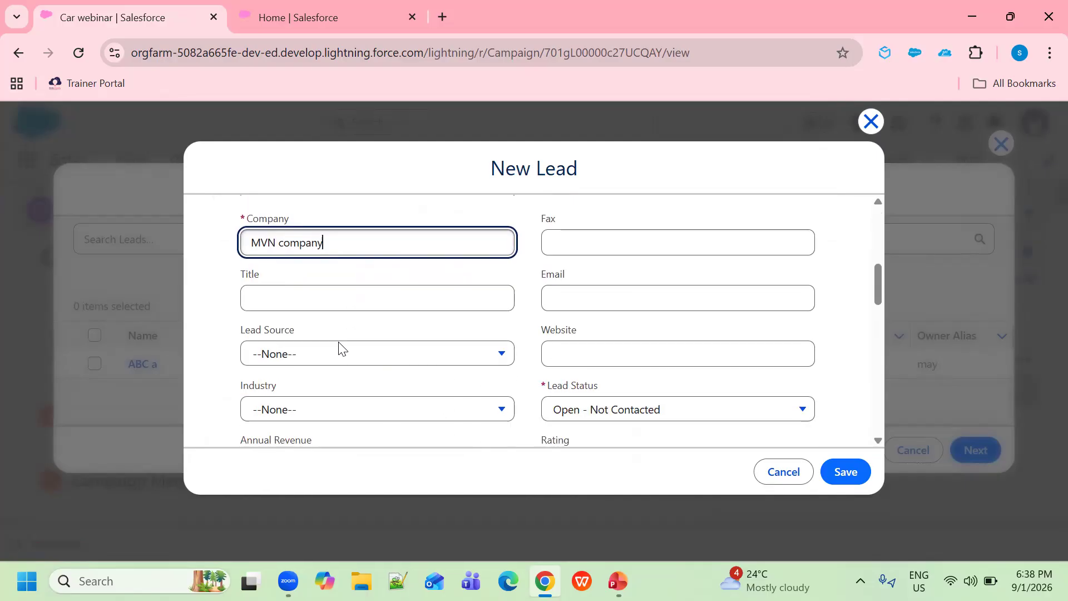
pyautogui.click(494, 357)
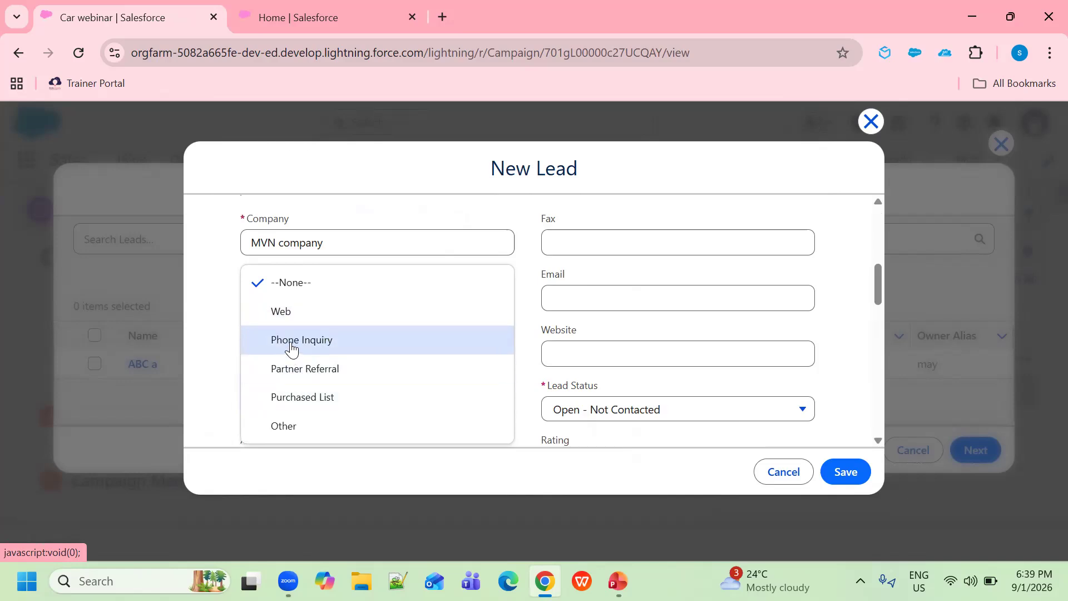
pyautogui.click(289, 318)
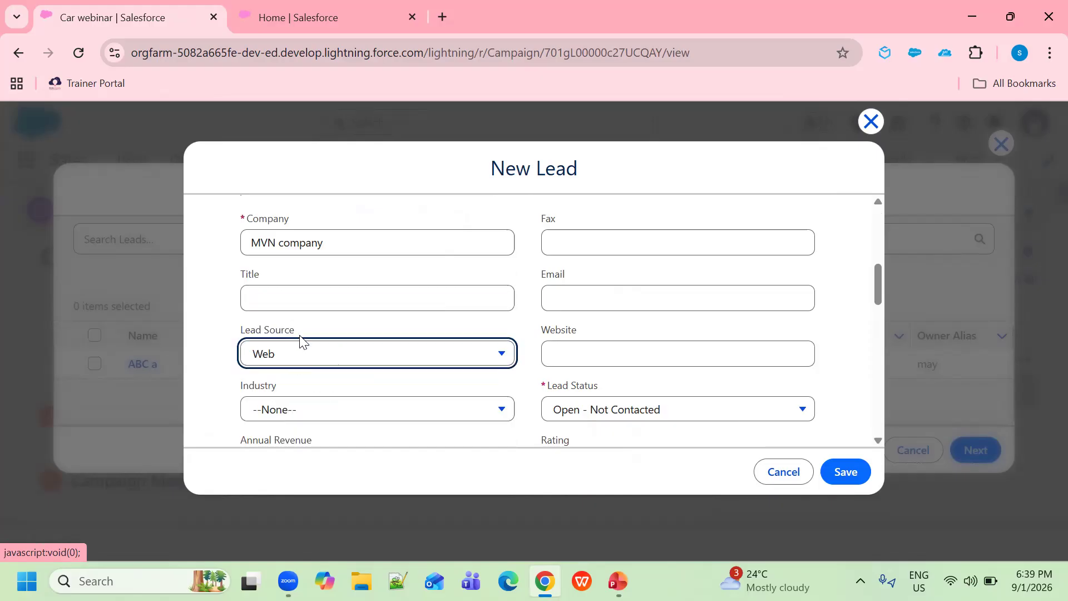
# Keep lead status Open - Not Contacted, rate the lead Cold, and save it
pyautogui.scroll(-1, 690, 308)
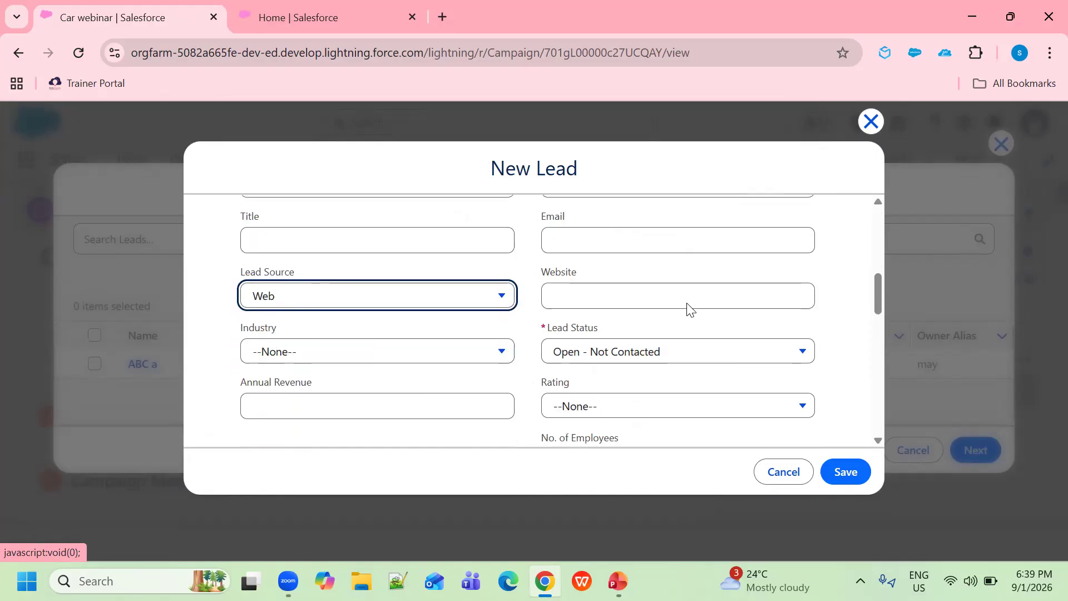
pyautogui.click(806, 327)
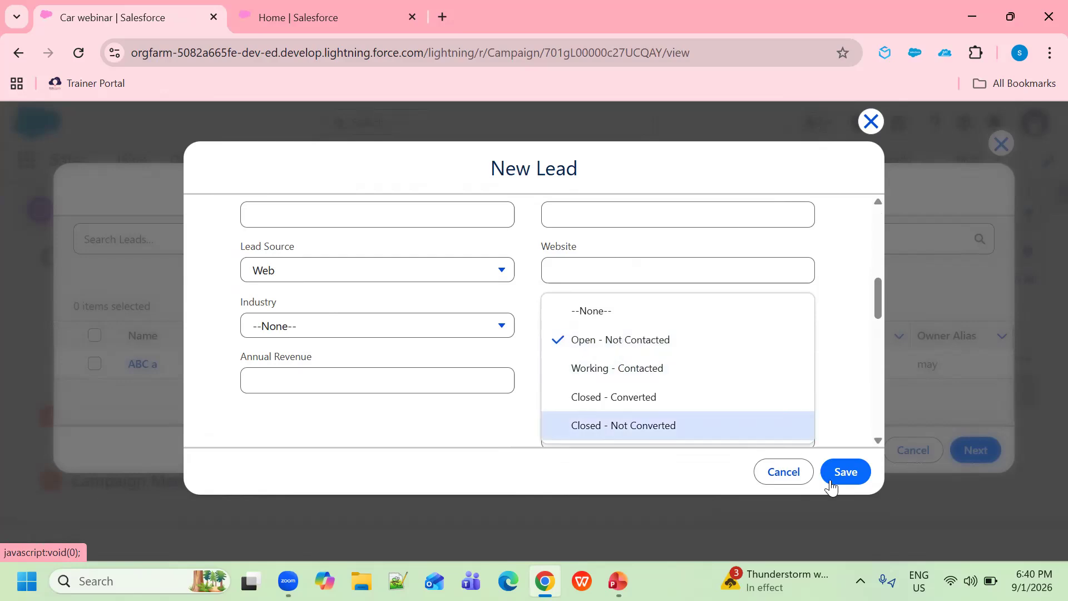
pyautogui.click(848, 411)
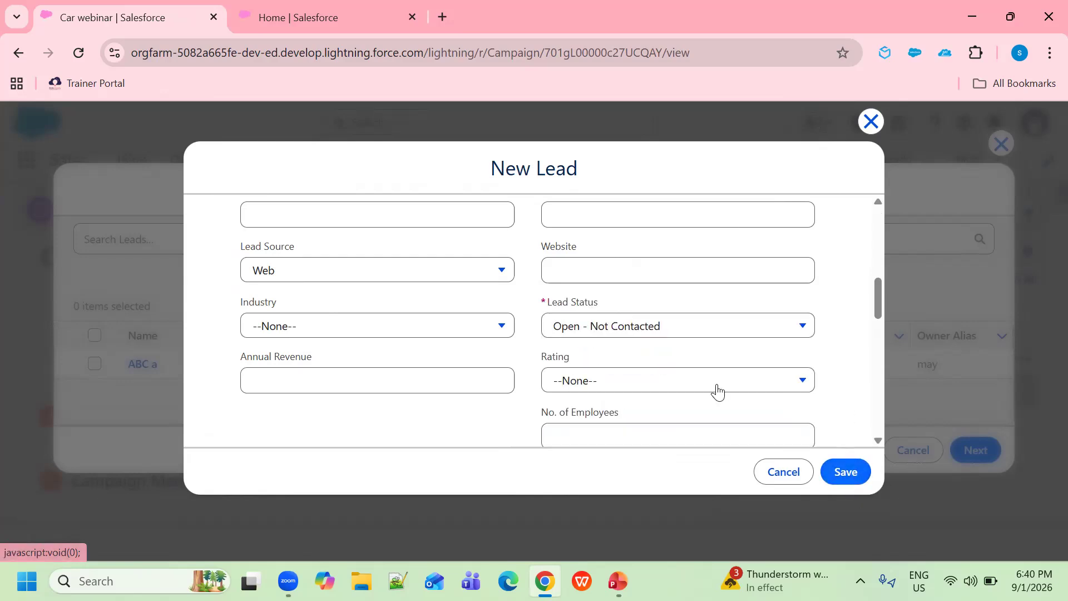
pyautogui.scroll(-5, 717, 392)
pyautogui.scroll(5, 716, 391)
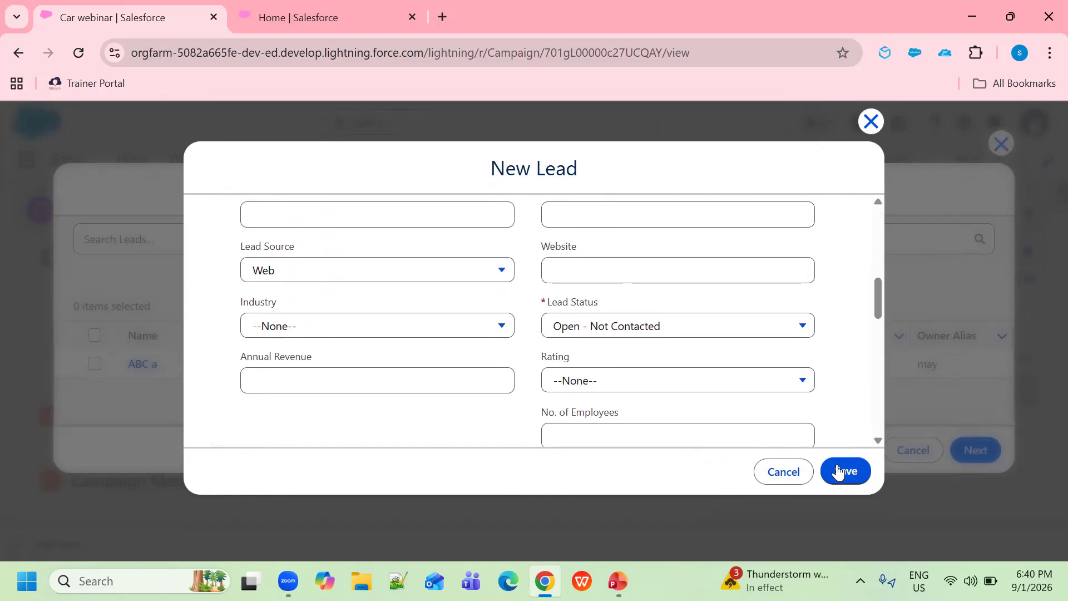
pyautogui.click(798, 384)
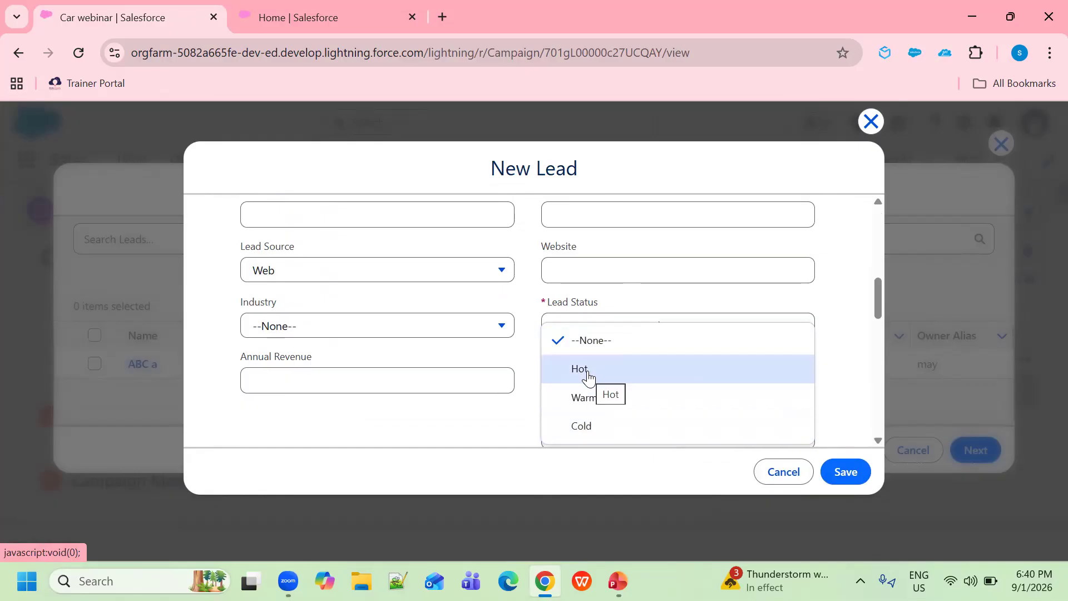
pyautogui.click(578, 428)
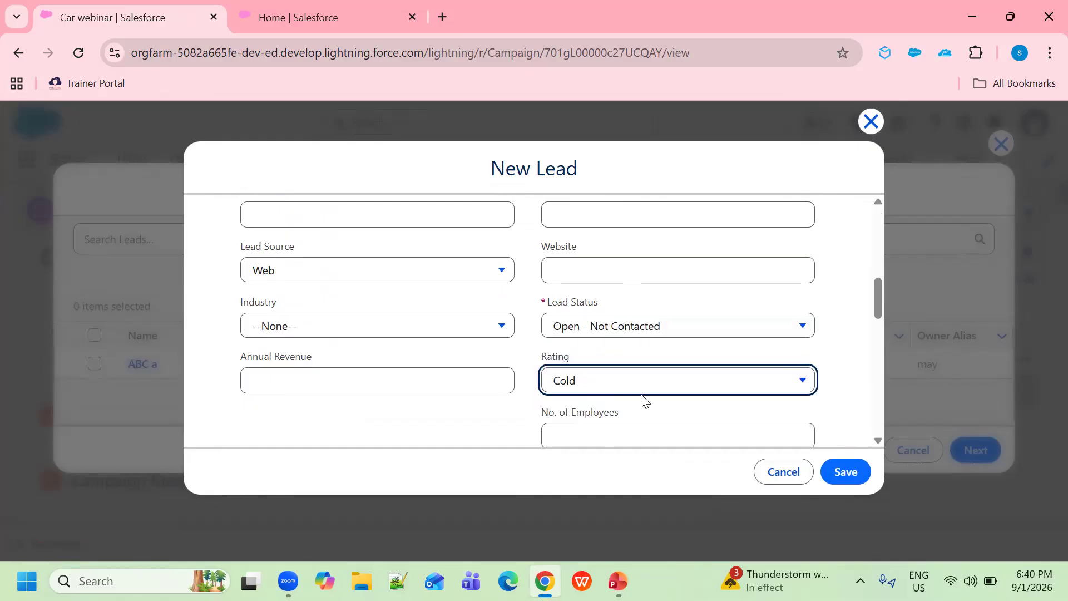
pyautogui.click(841, 479)
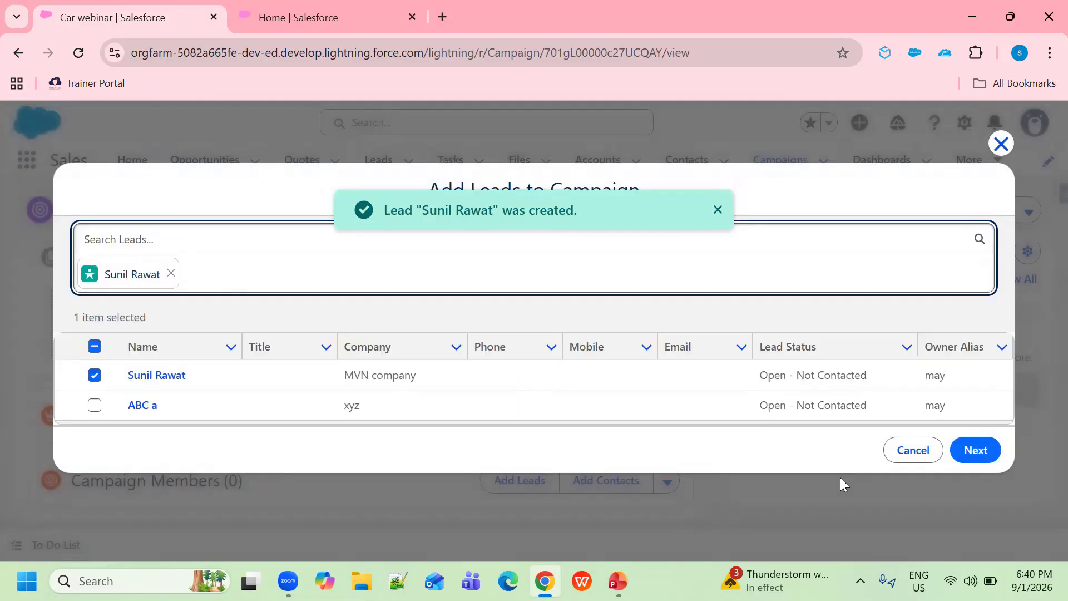
# Add the selected MVN company lead to Car webinar with member status Sent
pyautogui.click(979, 454)
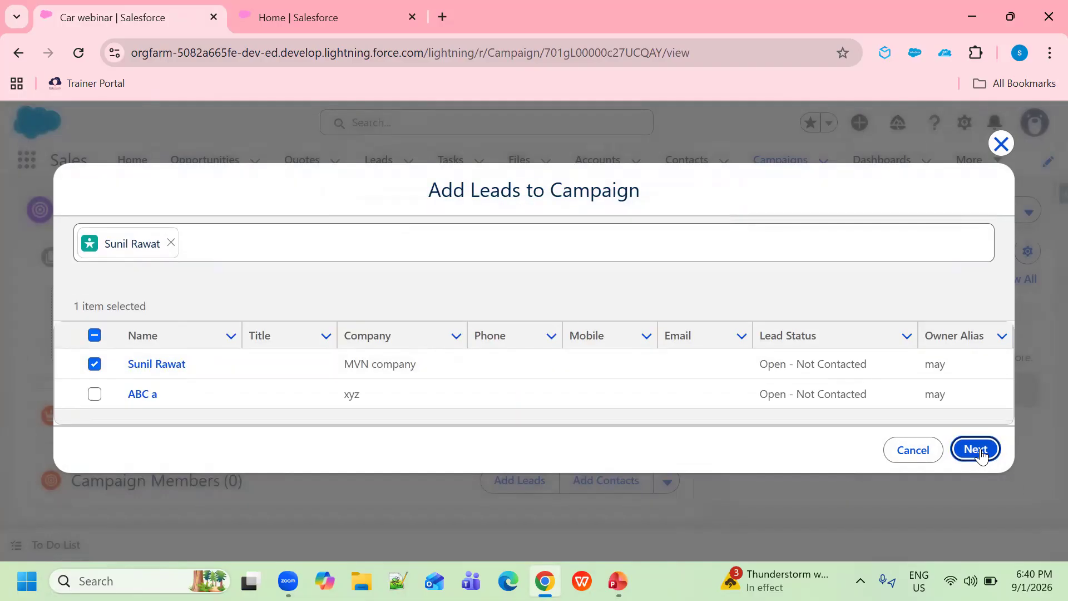
pyautogui.click(978, 449)
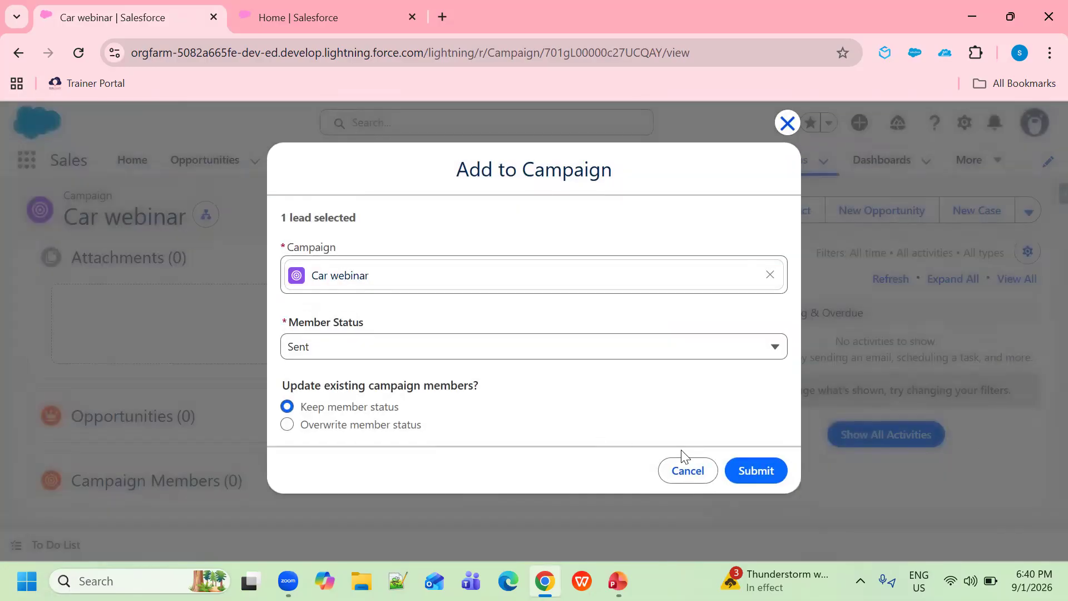
pyautogui.click(760, 477)
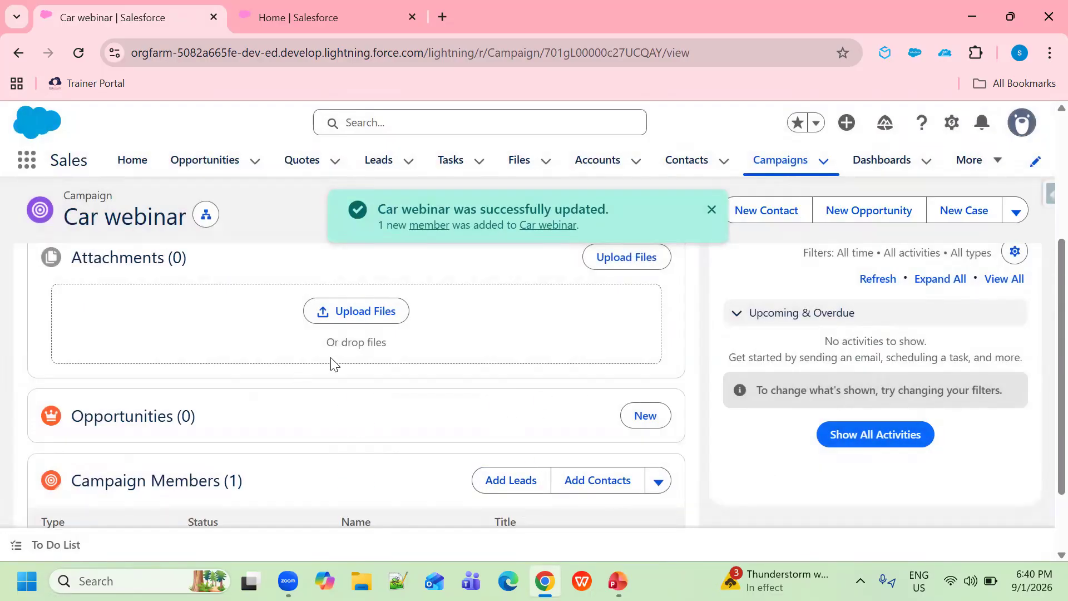
# Go to the Leads list and scroll through the six leads
pyautogui.click(380, 162)
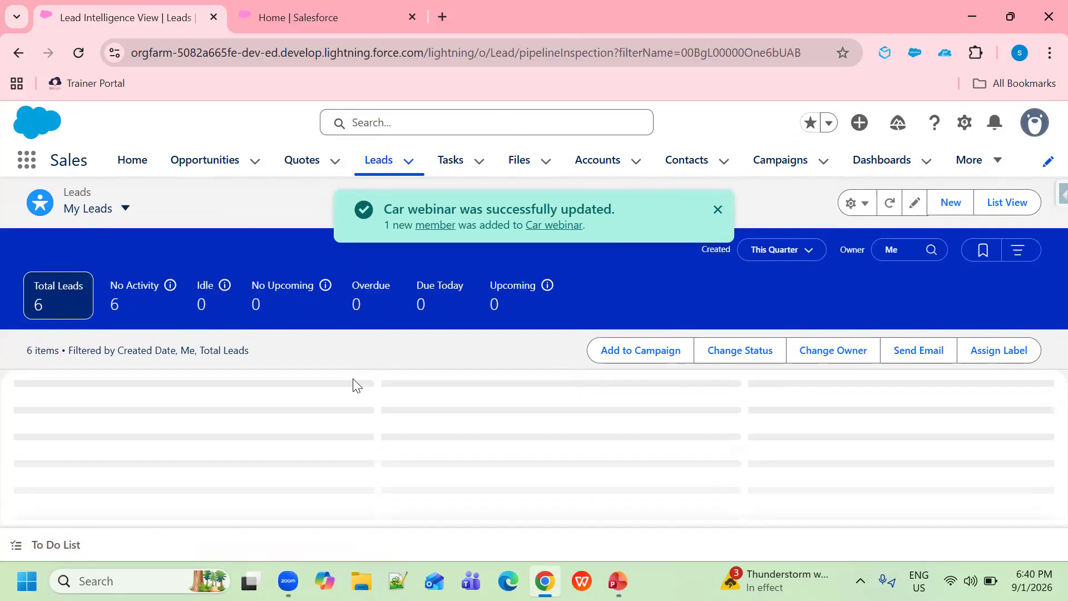
pyautogui.scroll(-2, 243, 433)
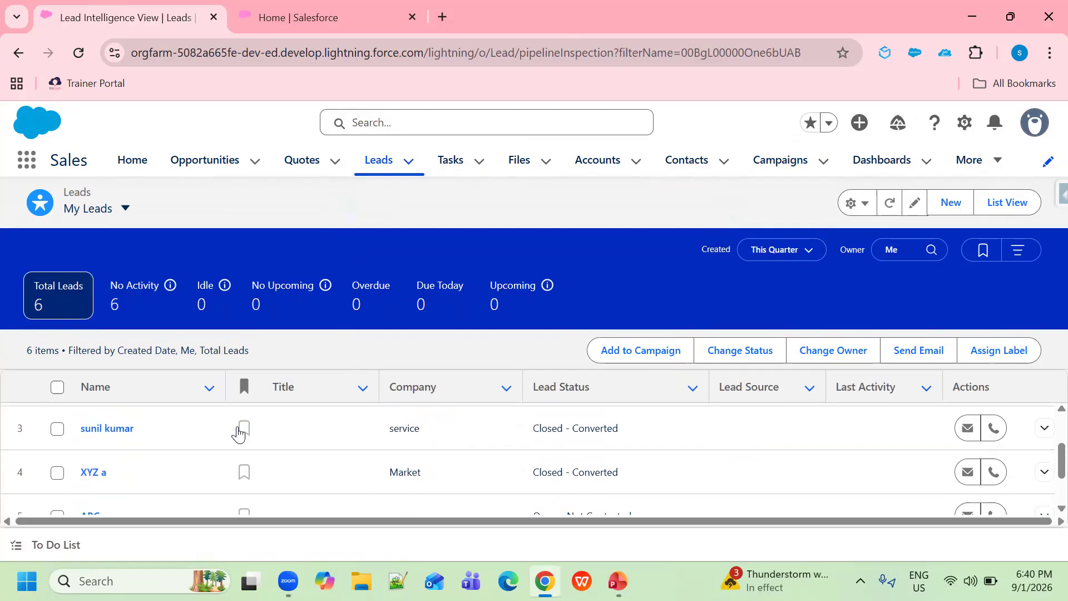
pyautogui.scroll(-1, 397, 467)
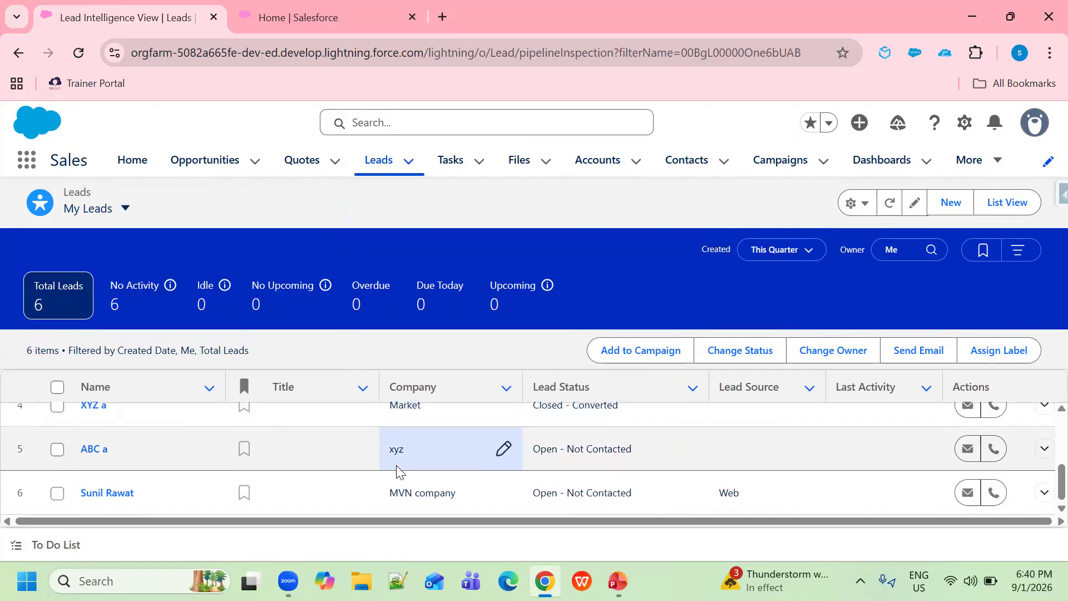
# Open the MVN company lead's details and pick Converted in the status path
pyautogui.click(104, 495)
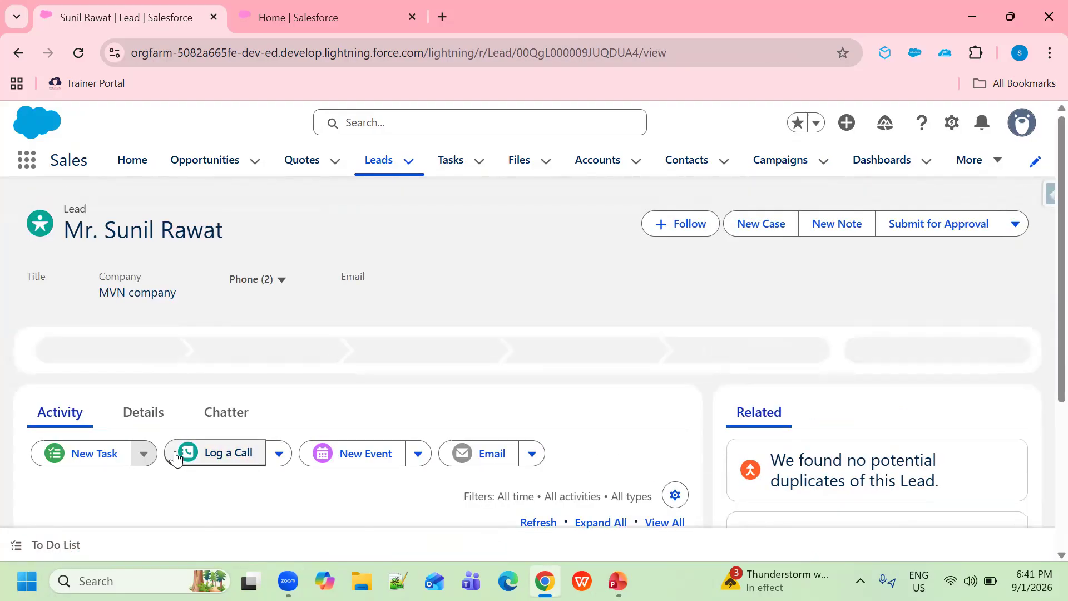
pyautogui.click(146, 418)
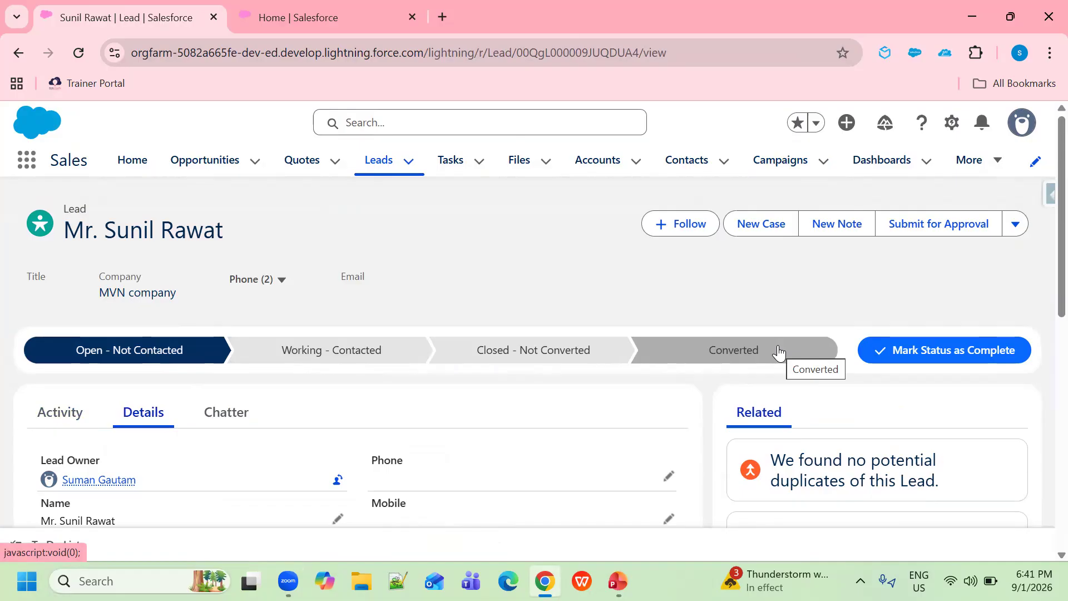
pyautogui.click(731, 357)
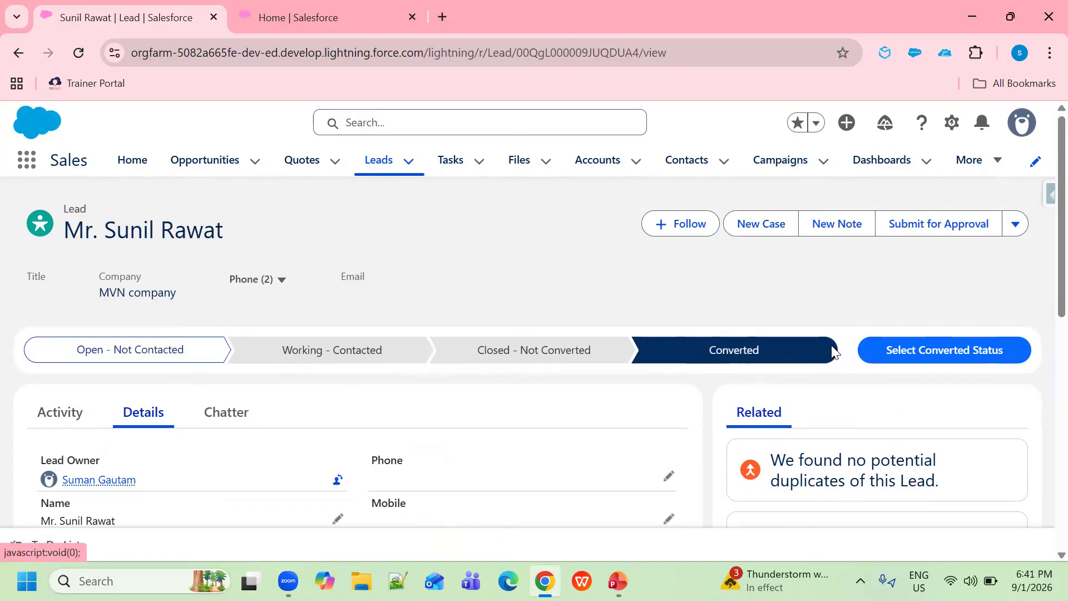
# Convert the MVN company lead into an account, contact and opportunity, then return to Leads
pyautogui.click(949, 356)
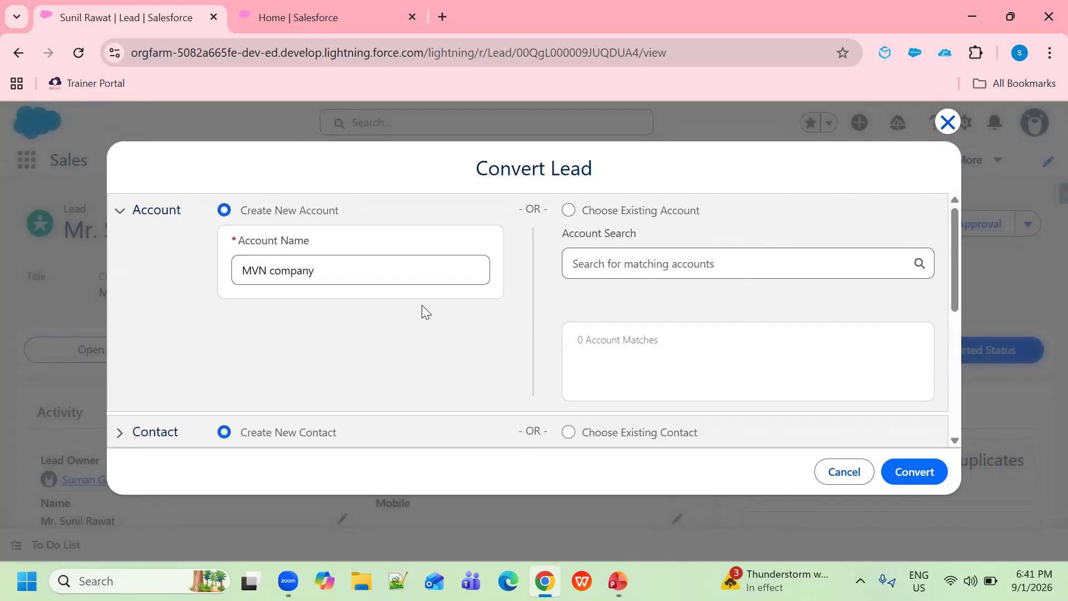
pyautogui.scroll(-3, 296, 269)
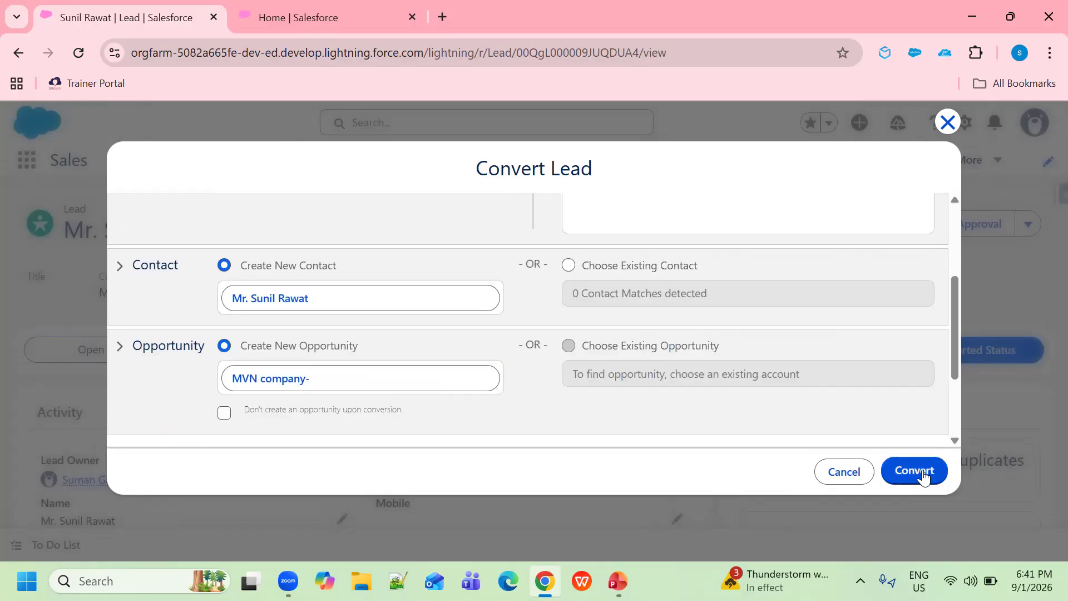
pyautogui.click(922, 474)
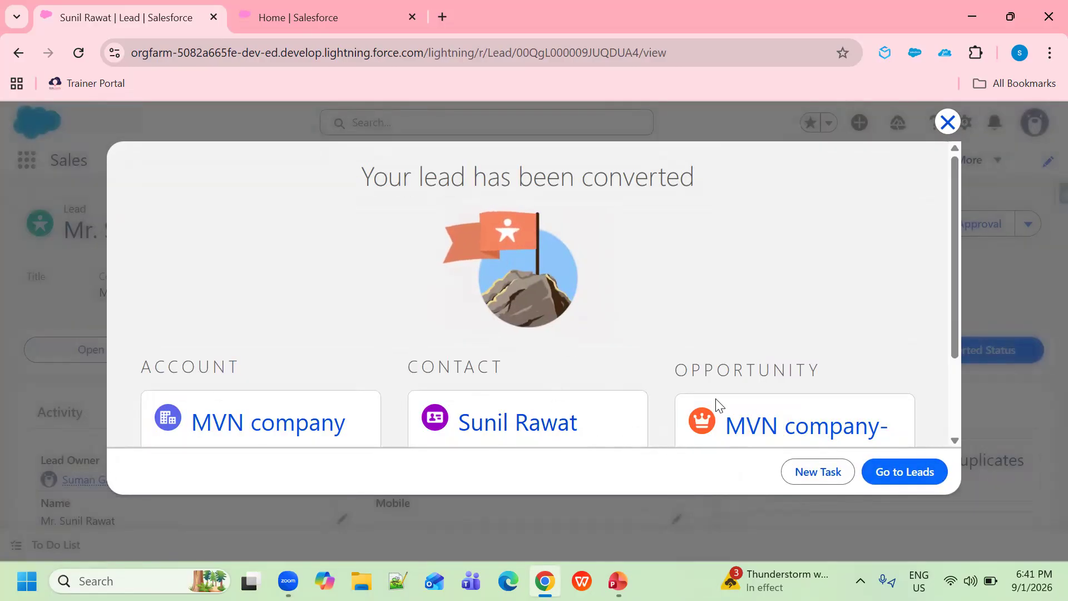
pyautogui.click(948, 124)
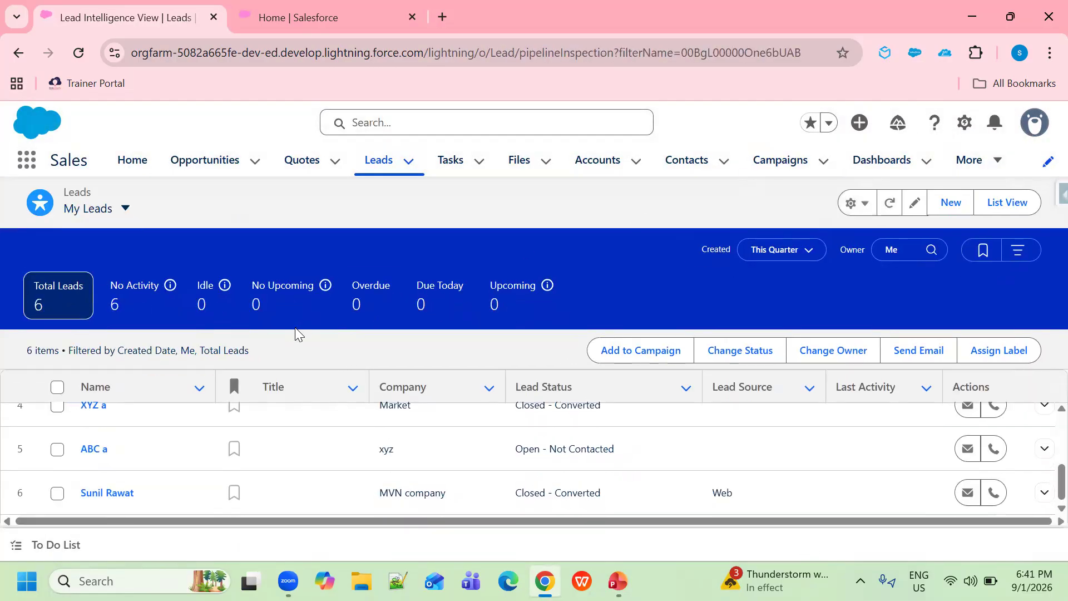
# Show the Recently Viewed opportunities list with the new MVN company- opportunity
pyautogui.click(210, 165)
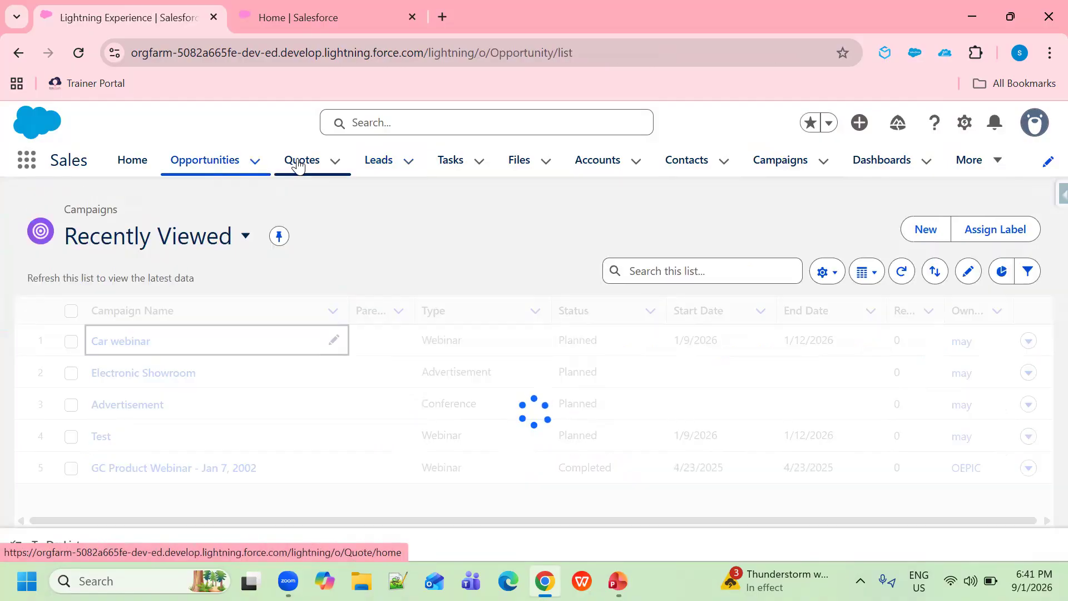
pyautogui.click(380, 167)
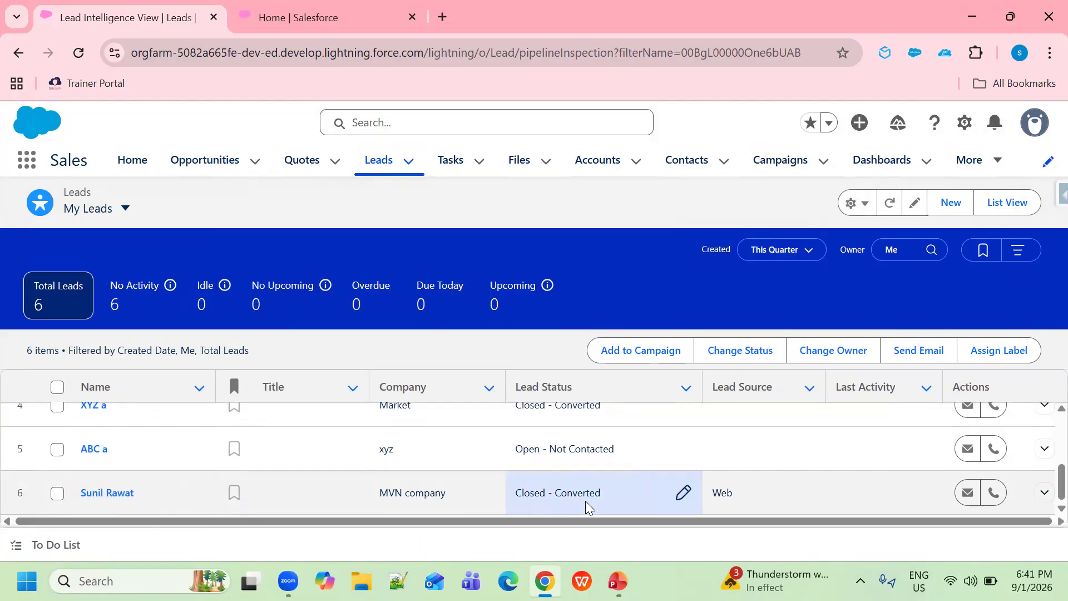
pyautogui.click(198, 163)
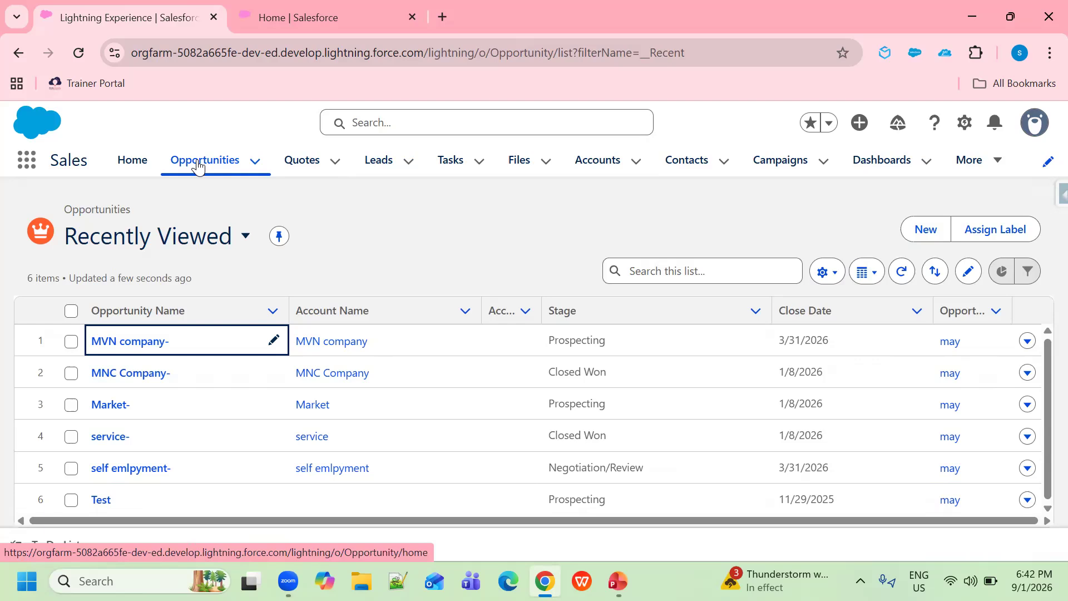
# Open the 'MVN company-' opportunity, at Prospecting closing 3/31/2026, from the list
pyautogui.click(128, 341)
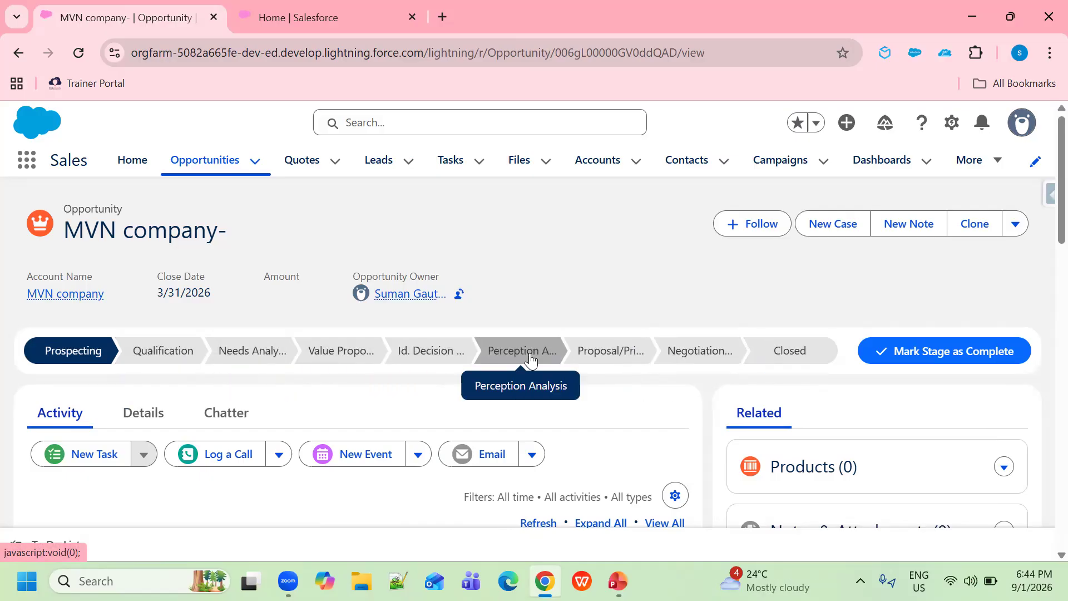
# Set the MVN company- opportunity's closed stage to Closed Won and save it
pyautogui.click(810, 356)
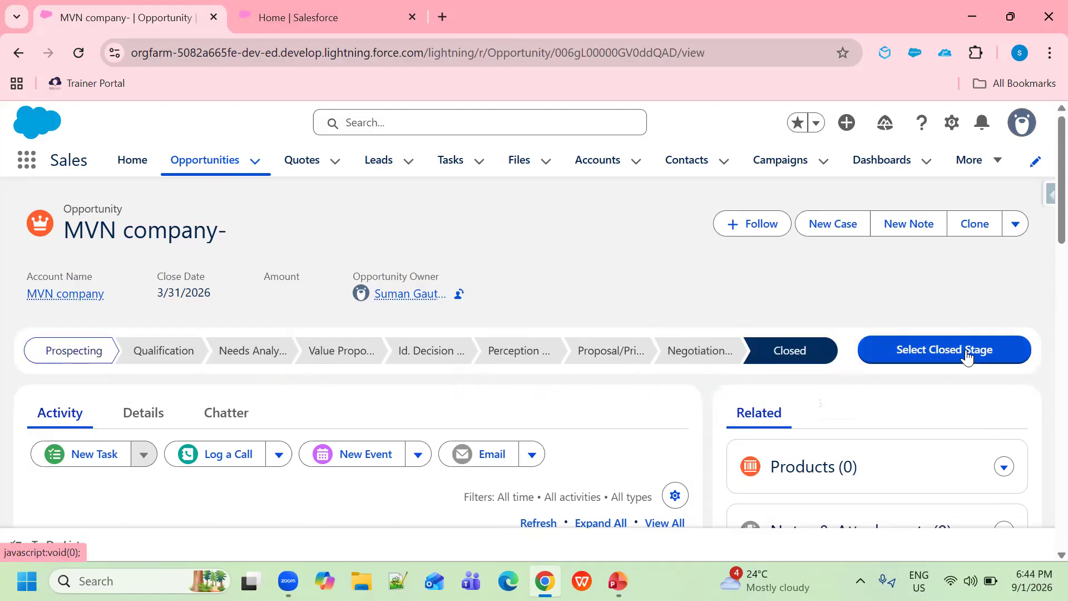
pyautogui.click(940, 356)
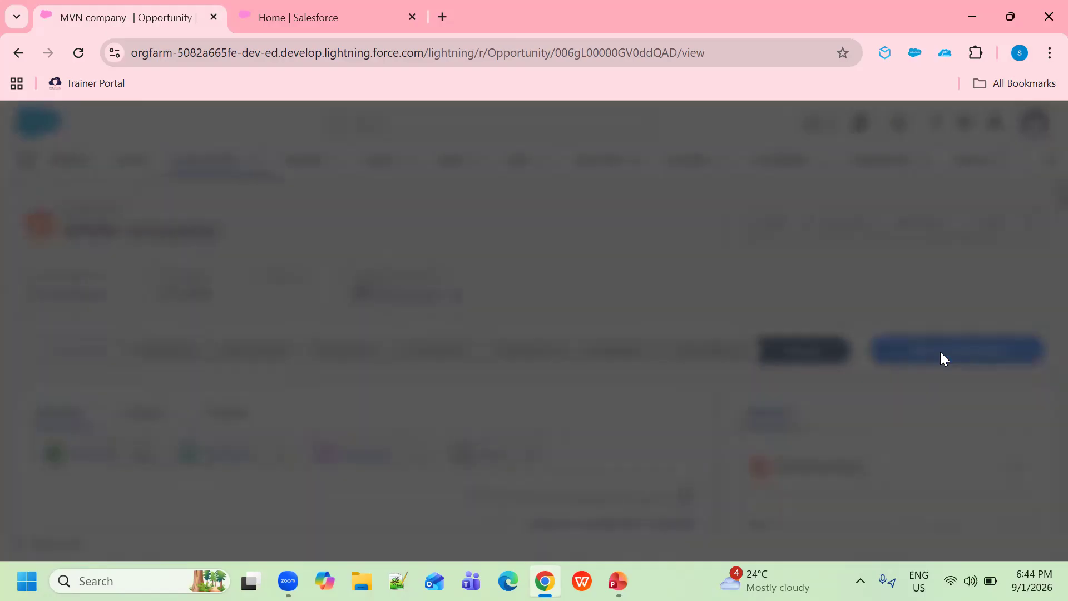
pyautogui.click(739, 331)
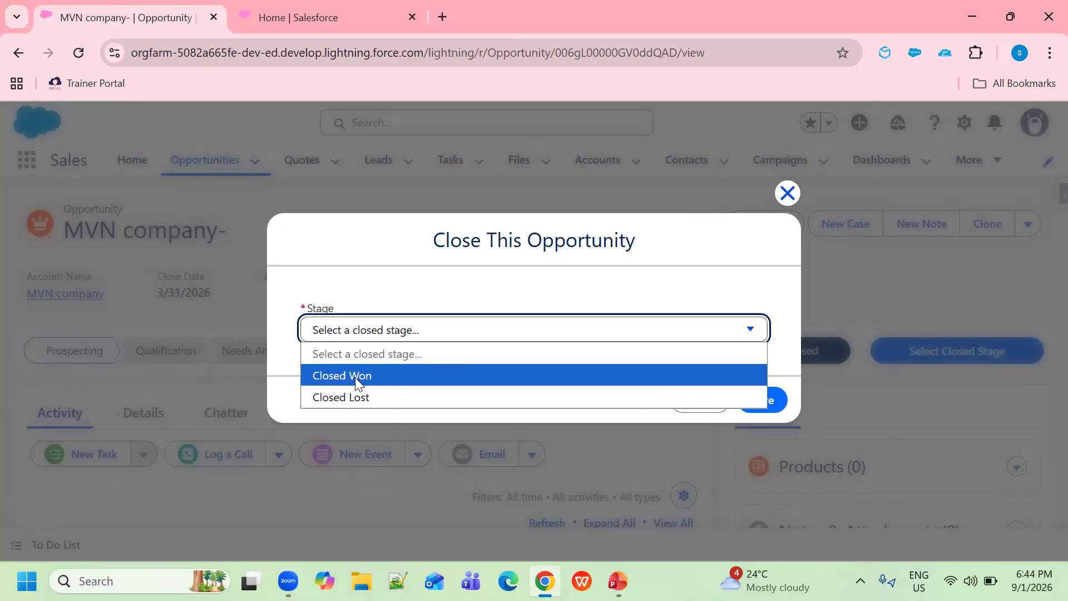
pyautogui.click(355, 377)
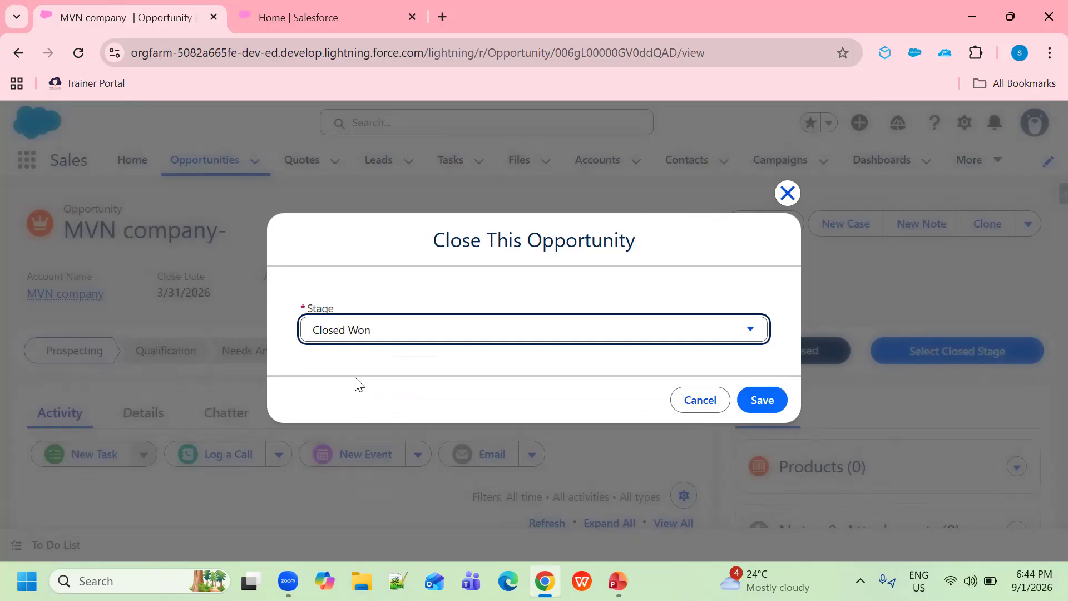
pyautogui.click(765, 402)
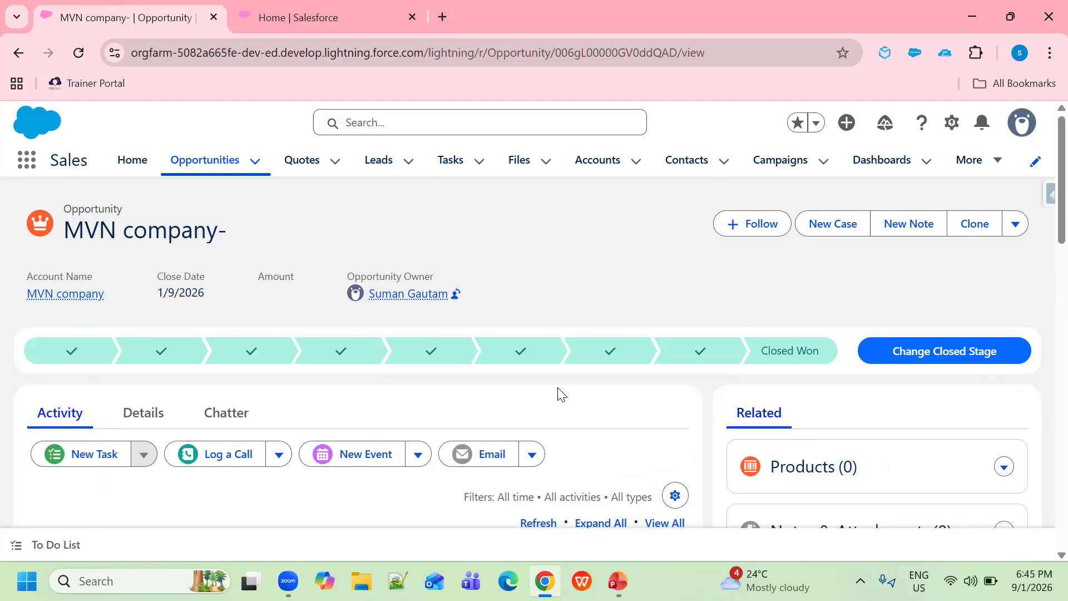
# Find 'produ' in the App Launcher and go to the Products list
pyautogui.click(21, 164)
pyautogui.write('produ')
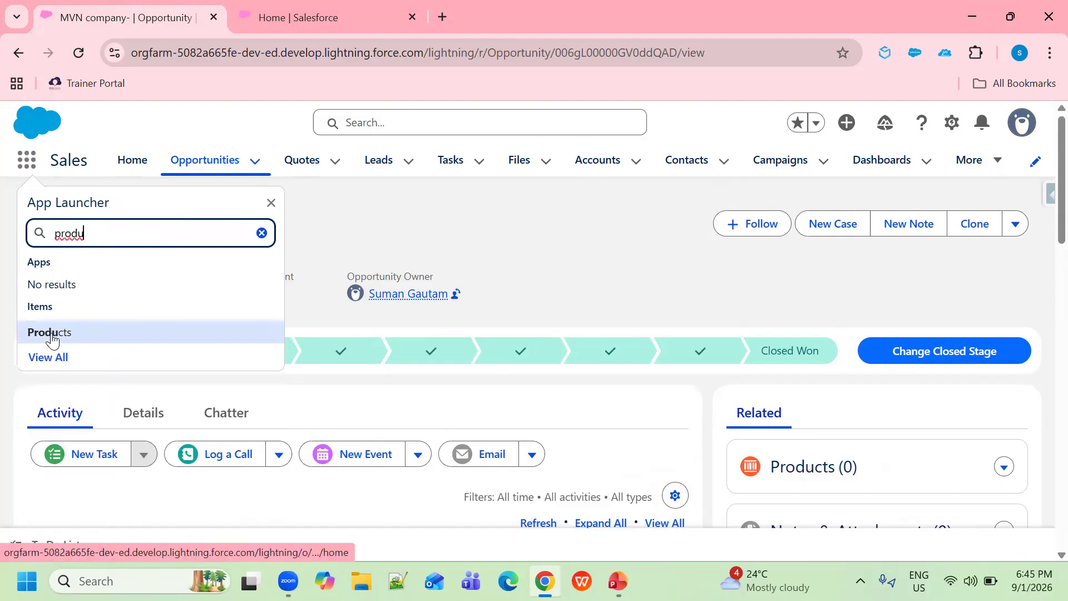
pyautogui.click(51, 336)
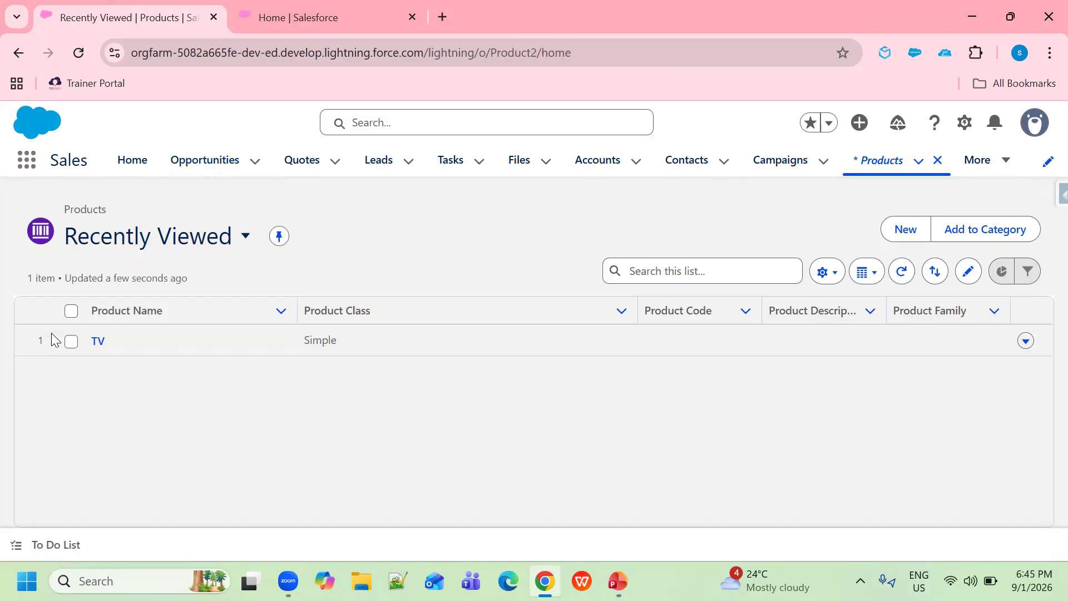
# Save a new active product 'Car Name' with code VFC101 and no product family
pyautogui.click(916, 232)
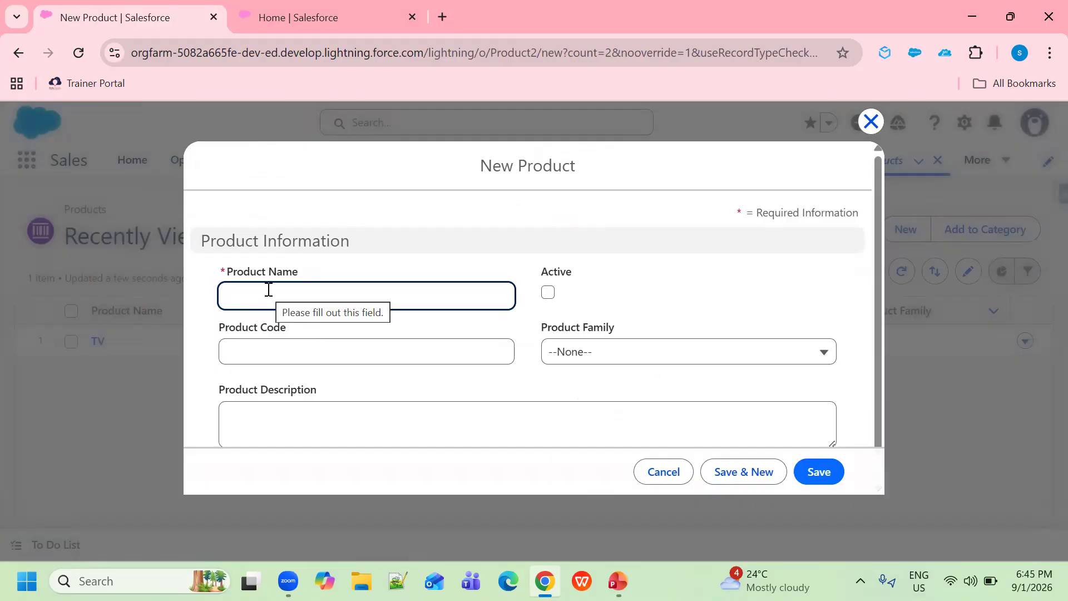
pyautogui.write('Car')
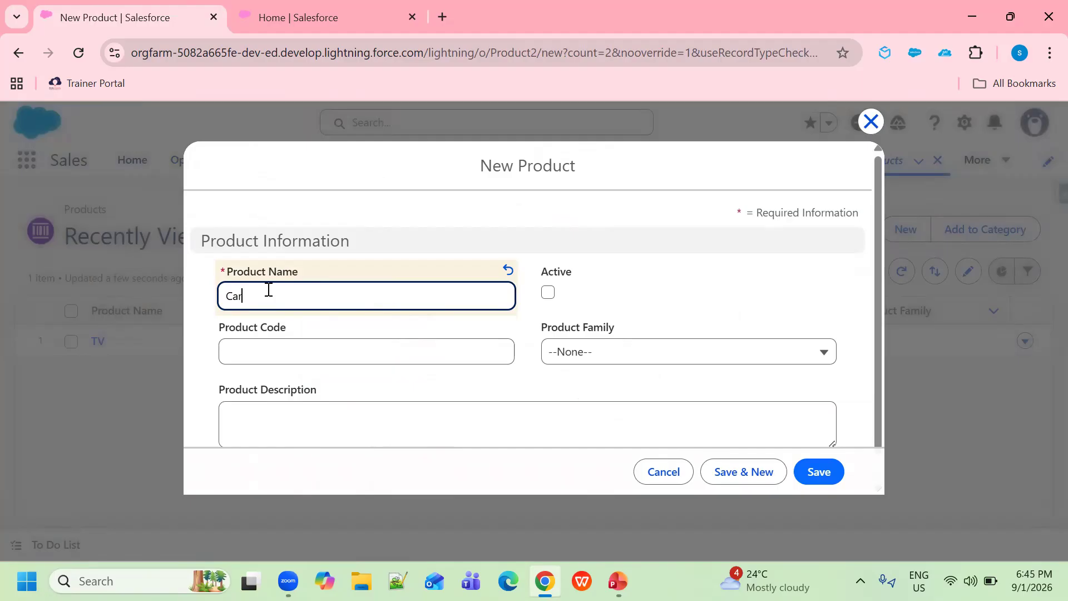
pyautogui.write(' Name')
pyautogui.click(370, 351)
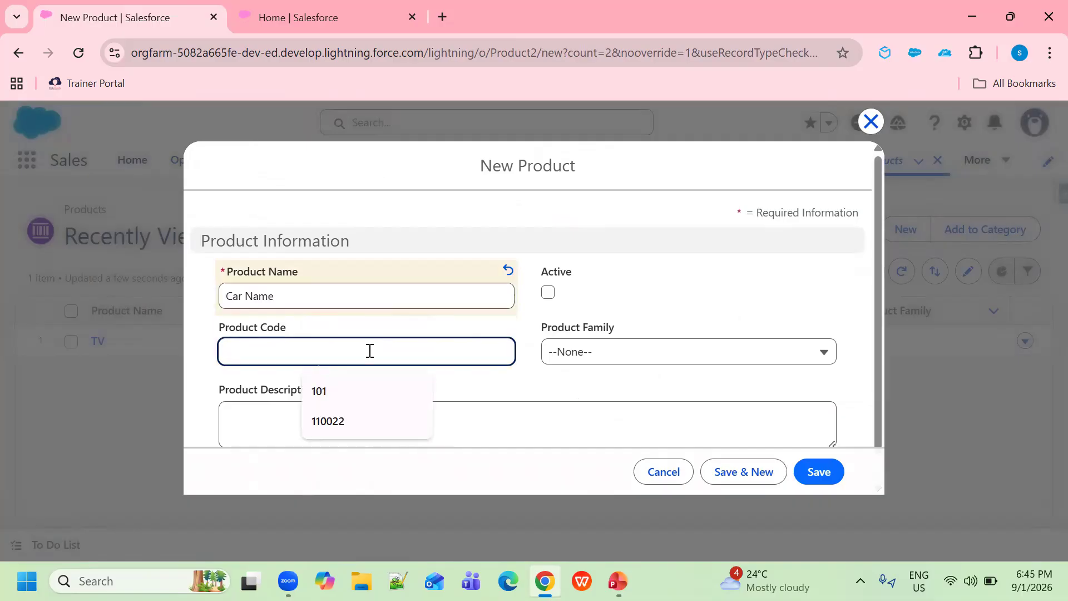
pyautogui.write('VFC101')
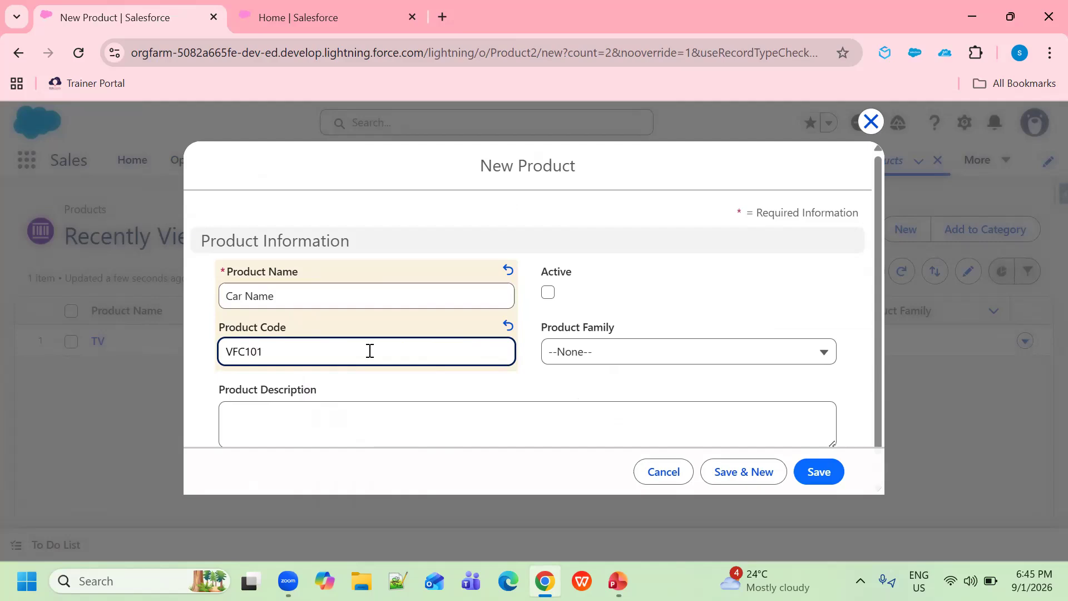
pyautogui.click(548, 294)
pyautogui.scroll(-1, 614, 352)
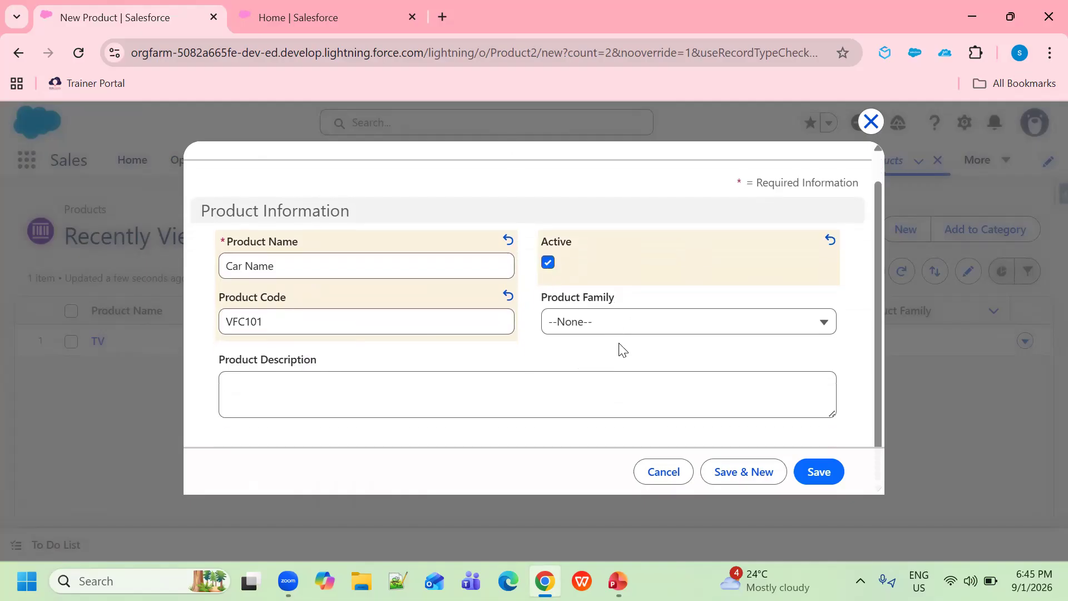
pyautogui.click(824, 328)
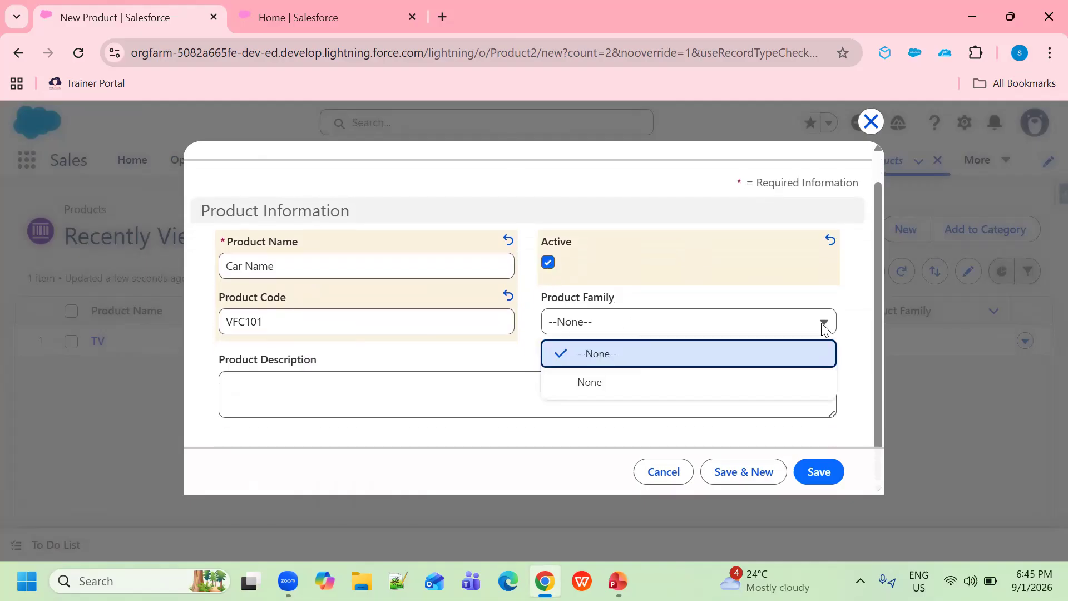
pyautogui.click(793, 348)
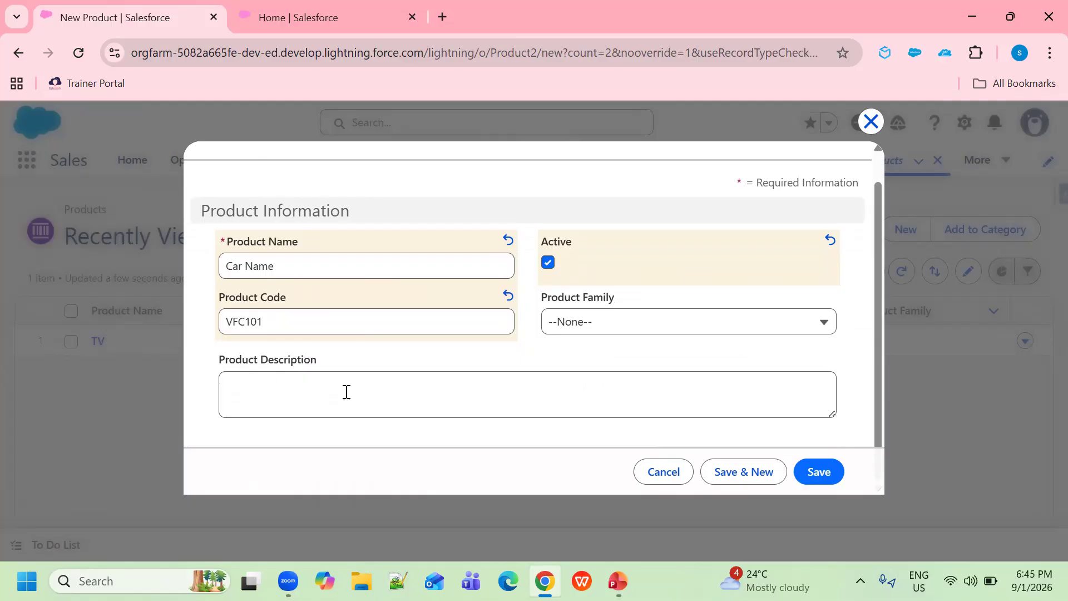
pyautogui.click(827, 475)
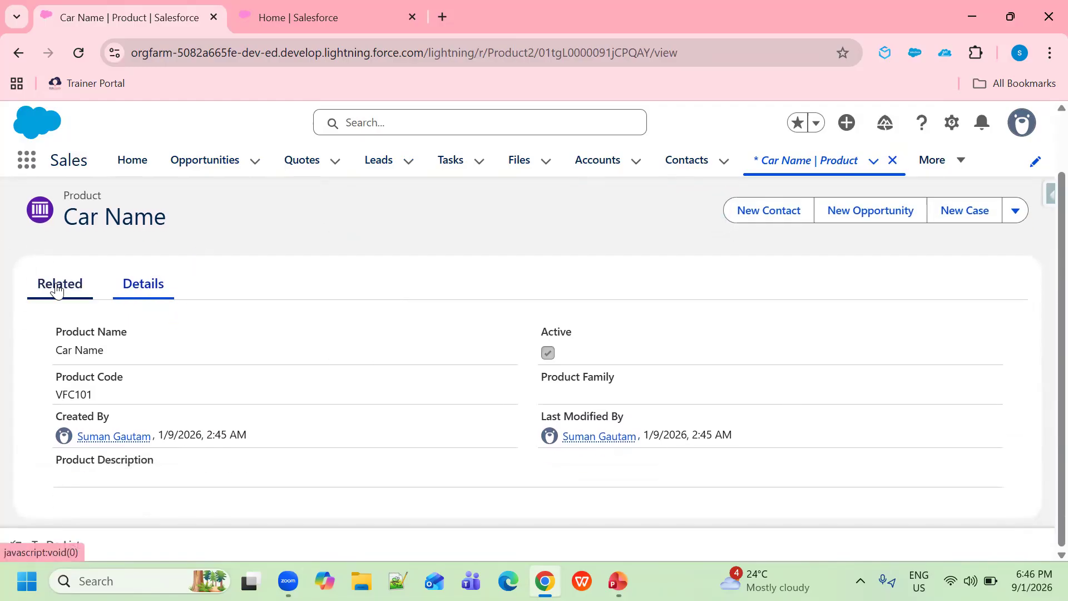
# View Car Name's related lists and open its empty Price Books (0) list
pyautogui.click(58, 288)
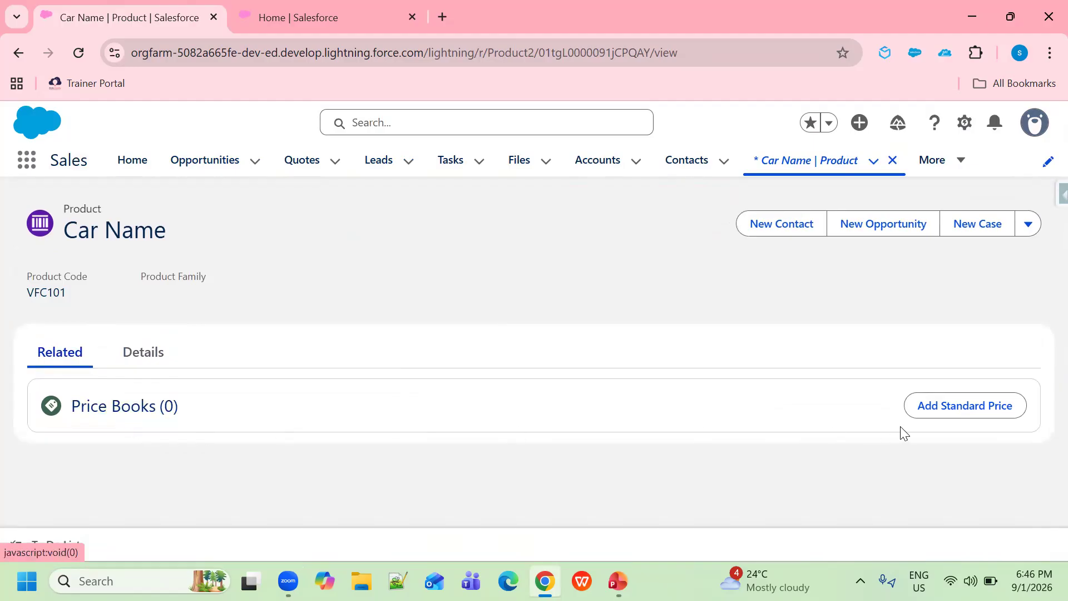
pyautogui.click(130, 415)
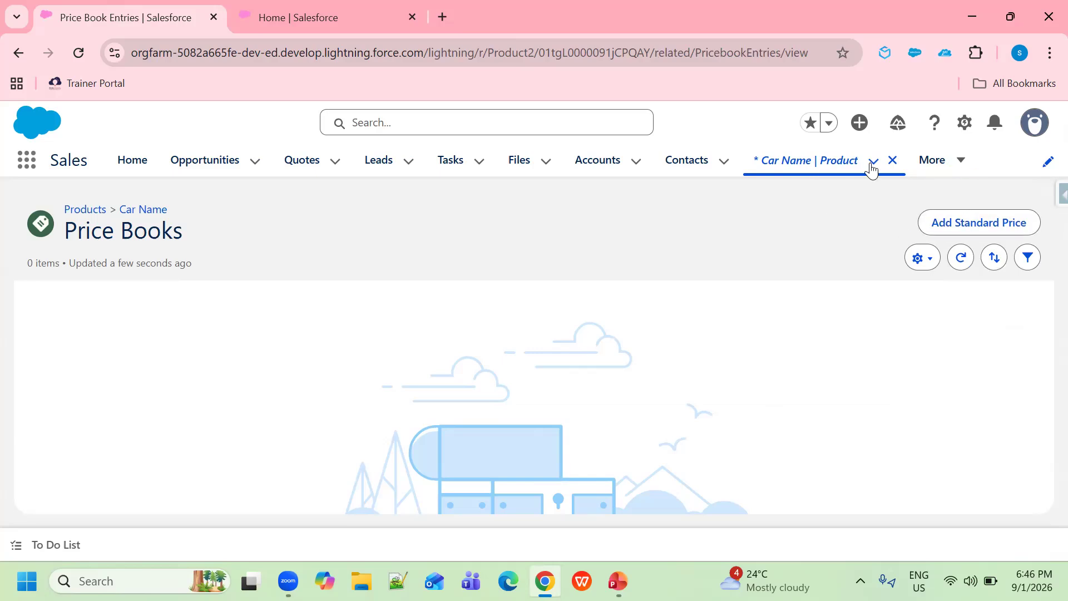
# Add a Car Name standard price with list price 1500000, then go to the PowerPoint slides
pyautogui.click(996, 223)
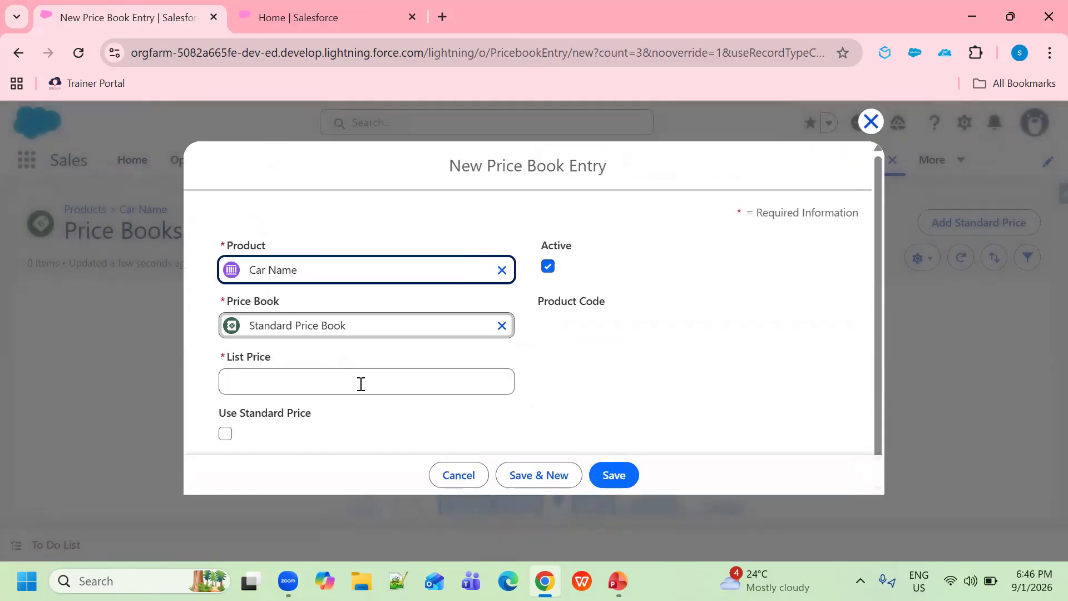
pyautogui.click(296, 386)
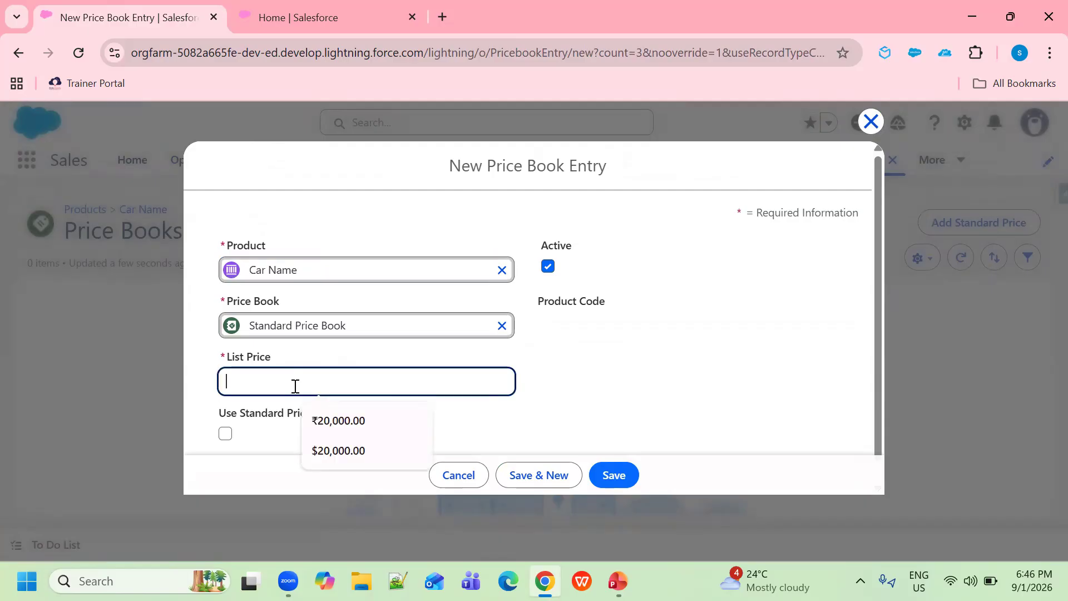
pyautogui.write('1')
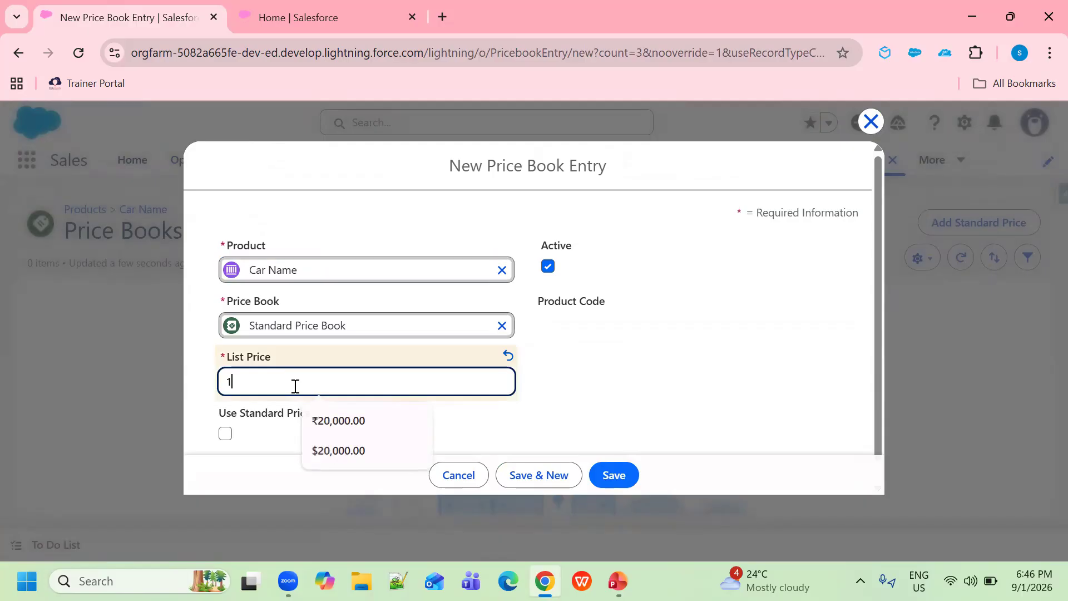
pyautogui.write('500000')
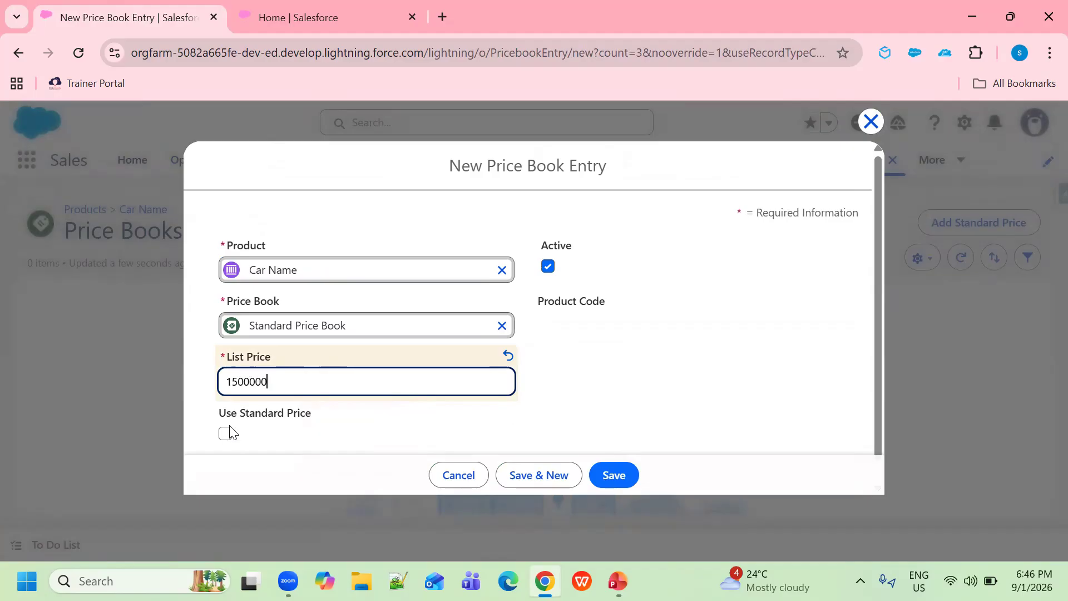
pyautogui.scroll(-1, 396, 361)
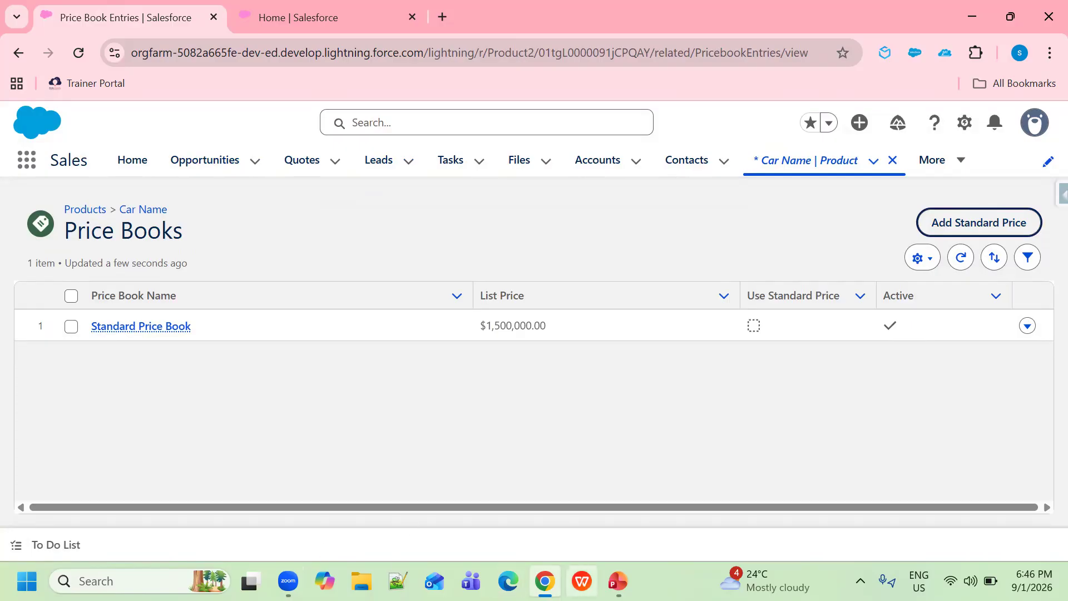
pyautogui.click(618, 581)
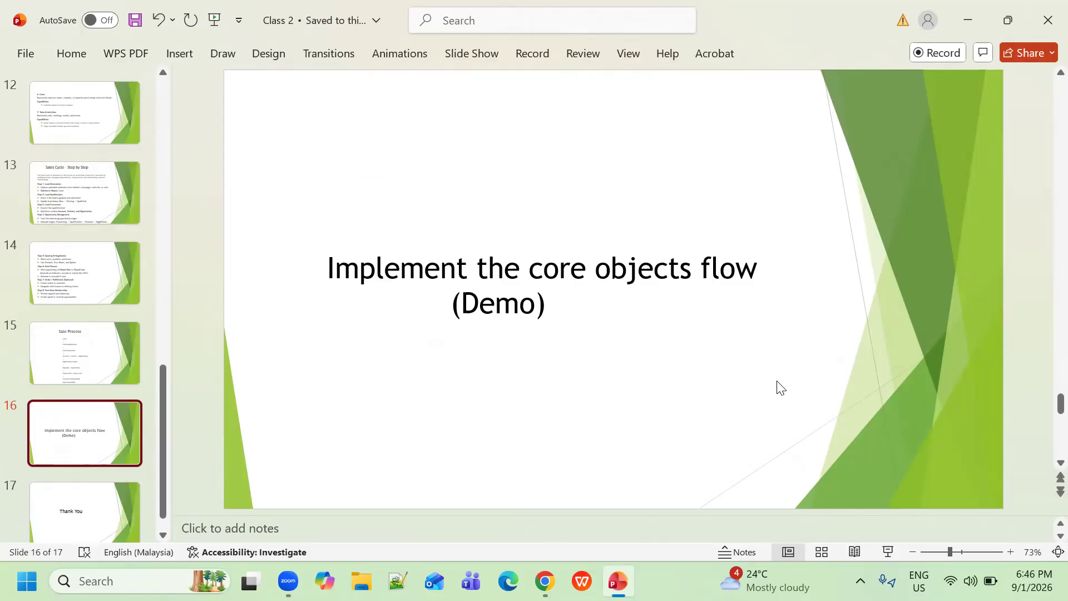
# Minimise PowerPoint to bring back the Salesforce Car Name Price Books page
pyautogui.click(975, 33)
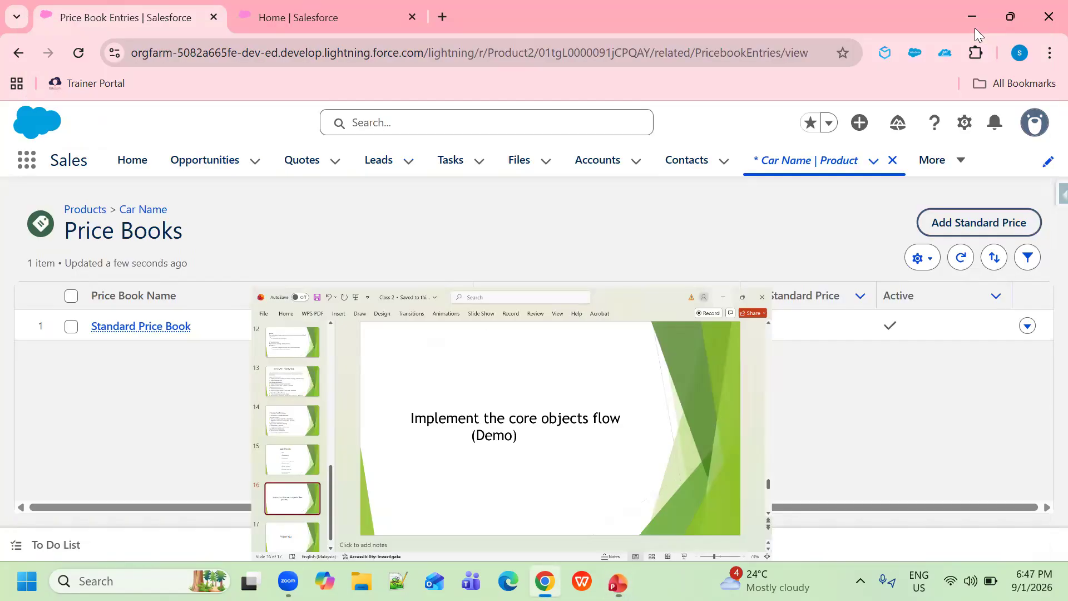